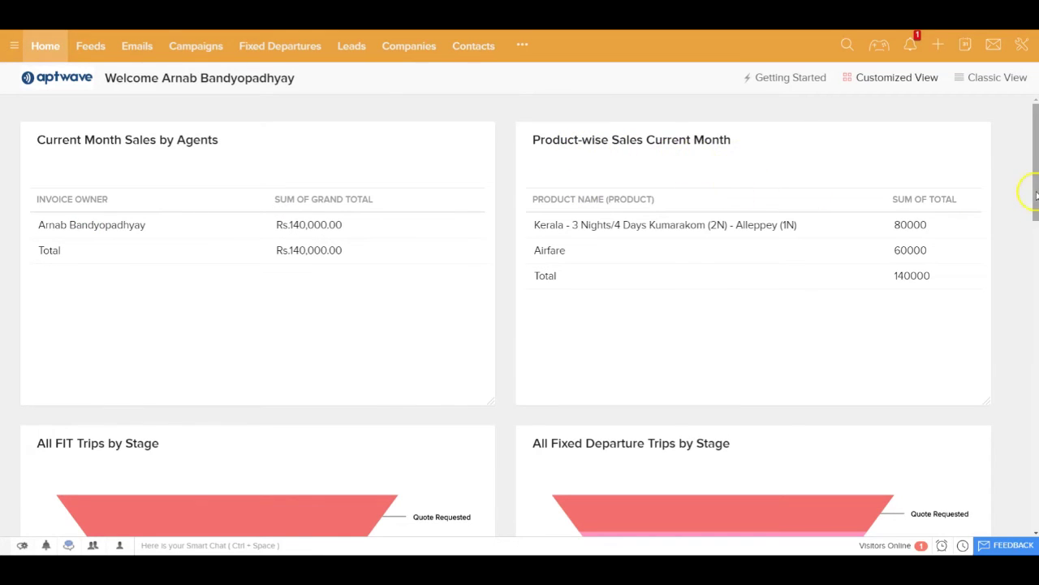
scroll(1035, 213, down, 2)
scroll(1036, 213, down, 3)
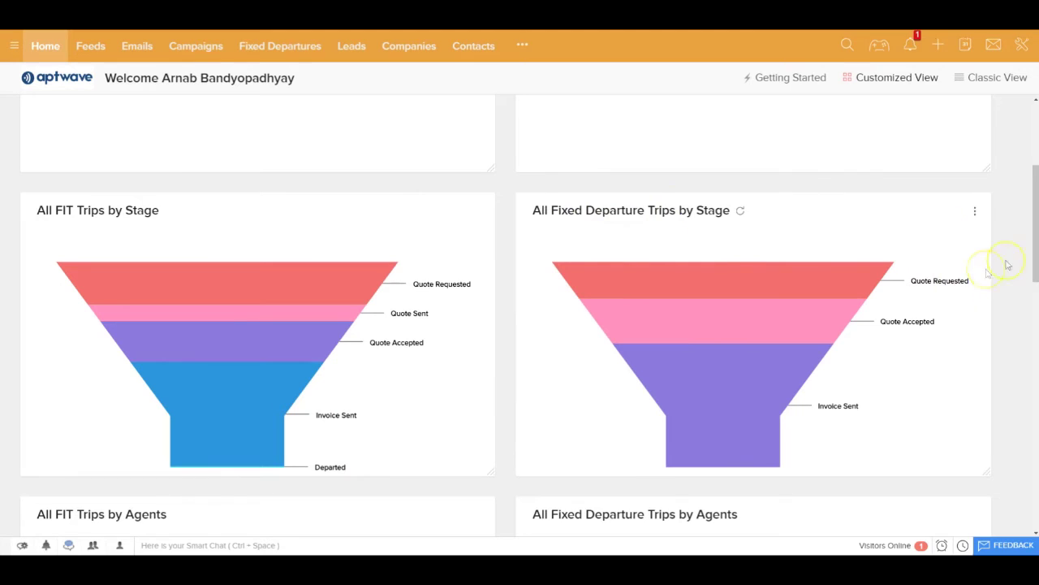
drag(1033, 255, 1033, 281)
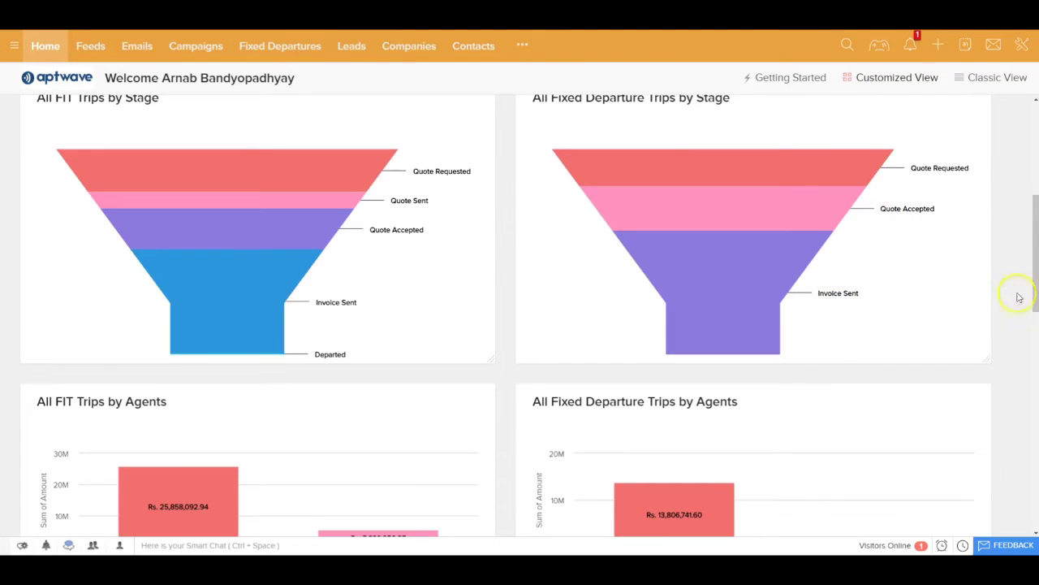
scroll(1035, 284, down, 2)
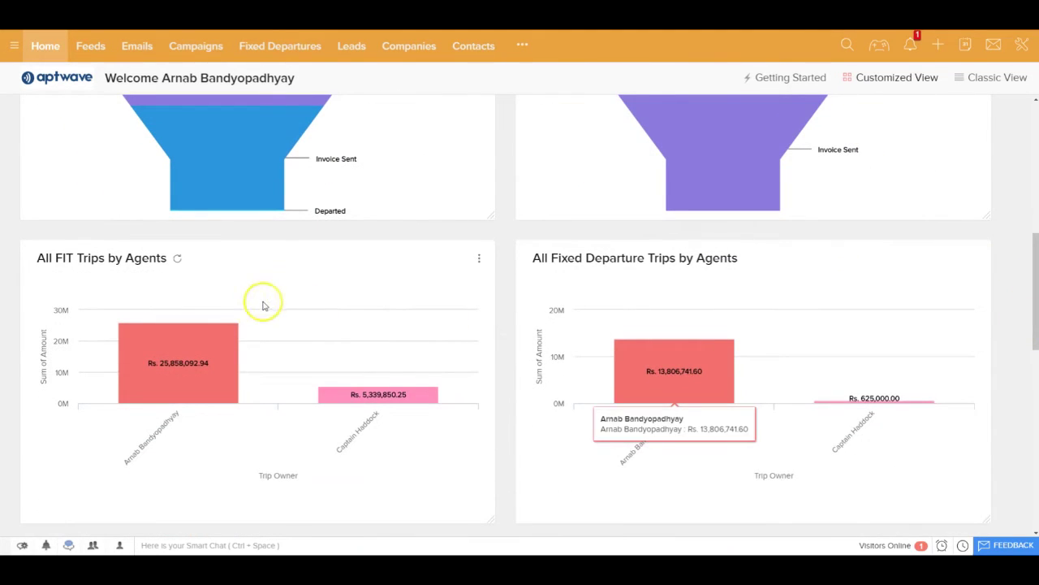
mouse_move(165, 370)
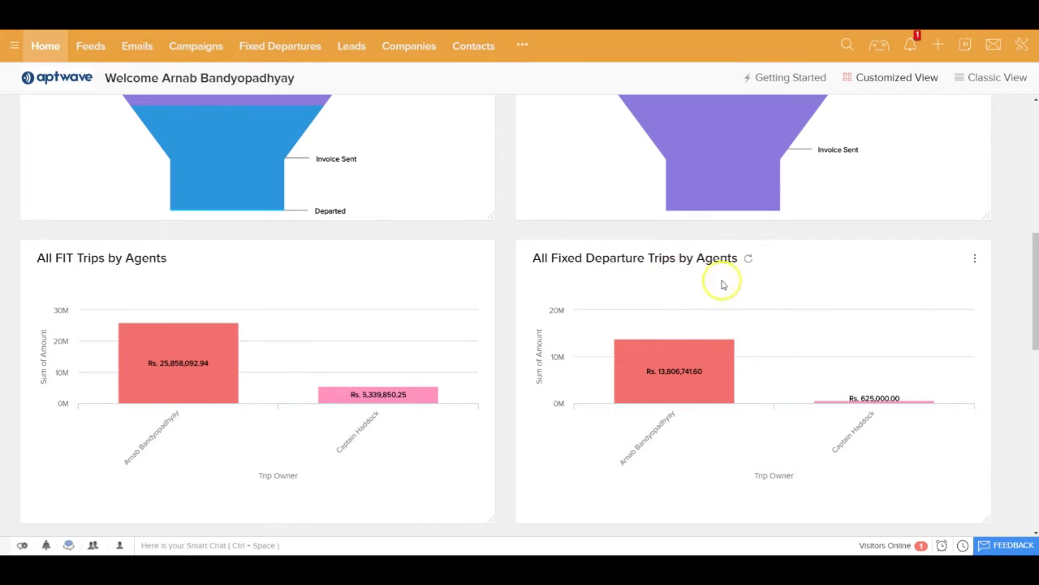
scroll(1028, 297, down, 3)
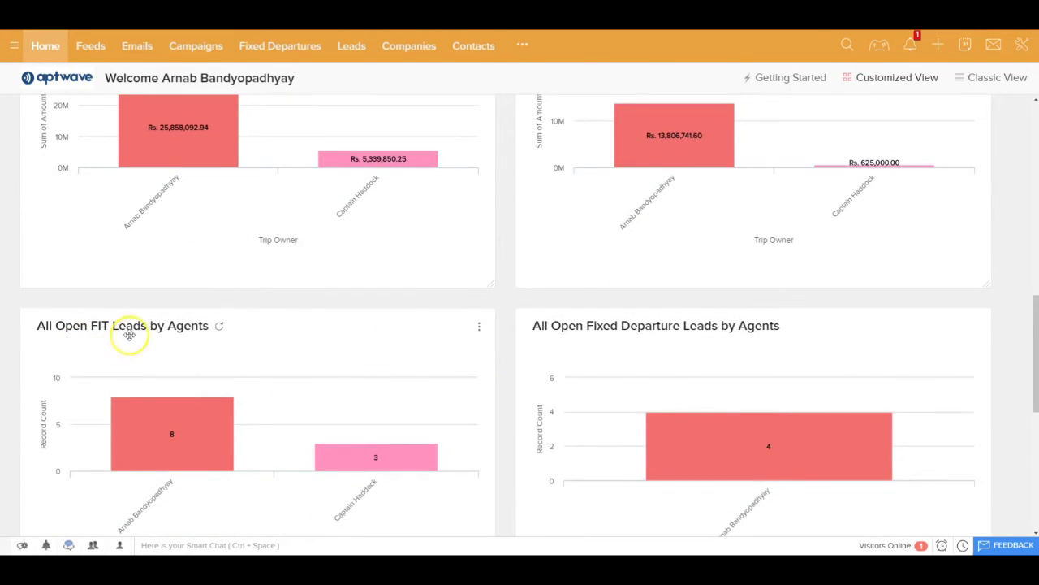
mouse_move(151, 433)
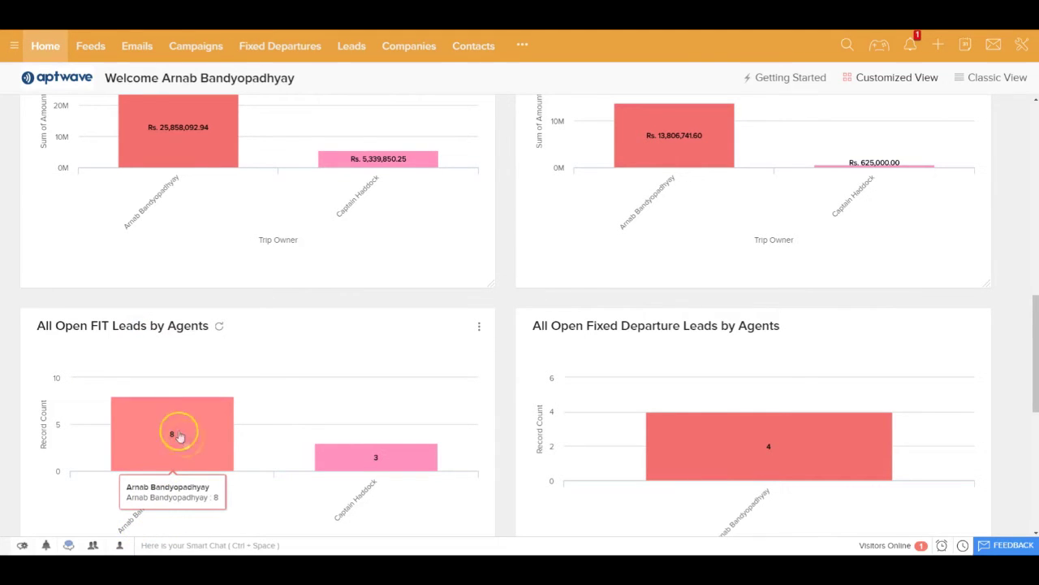
mouse_move(392, 471)
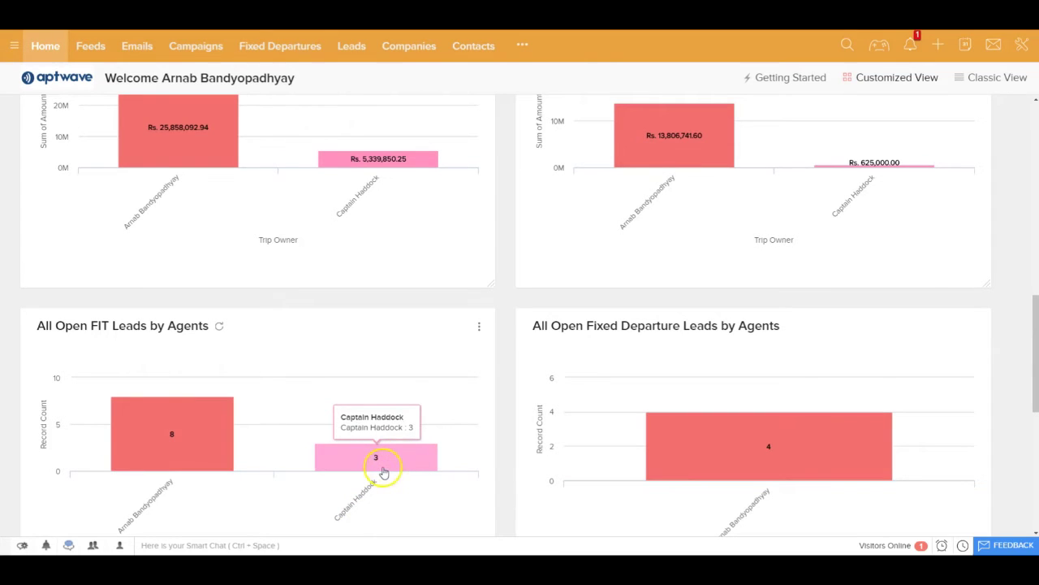
mouse_move(791, 462)
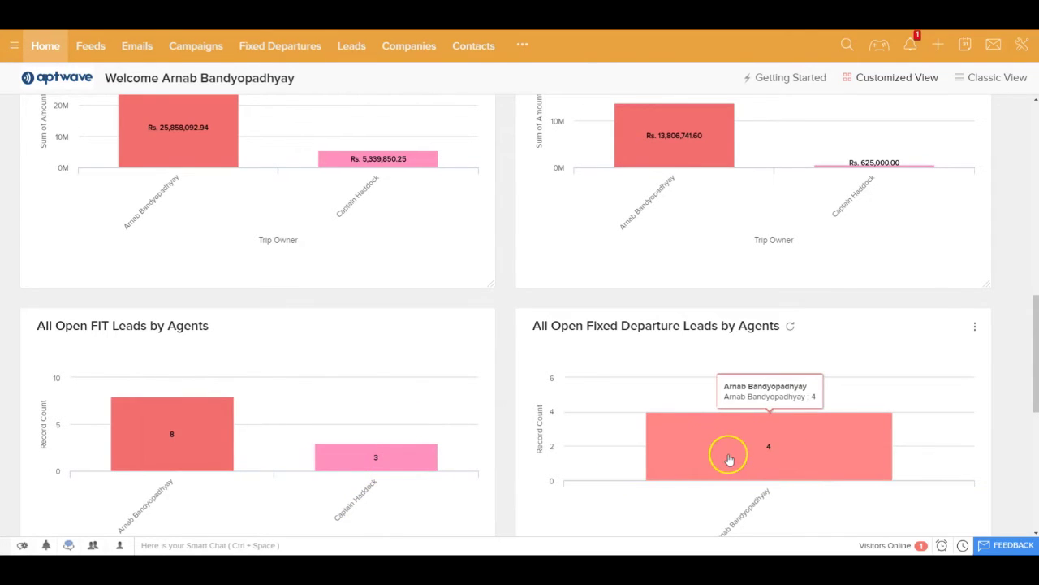
drag(1032, 383, 1036, 464)
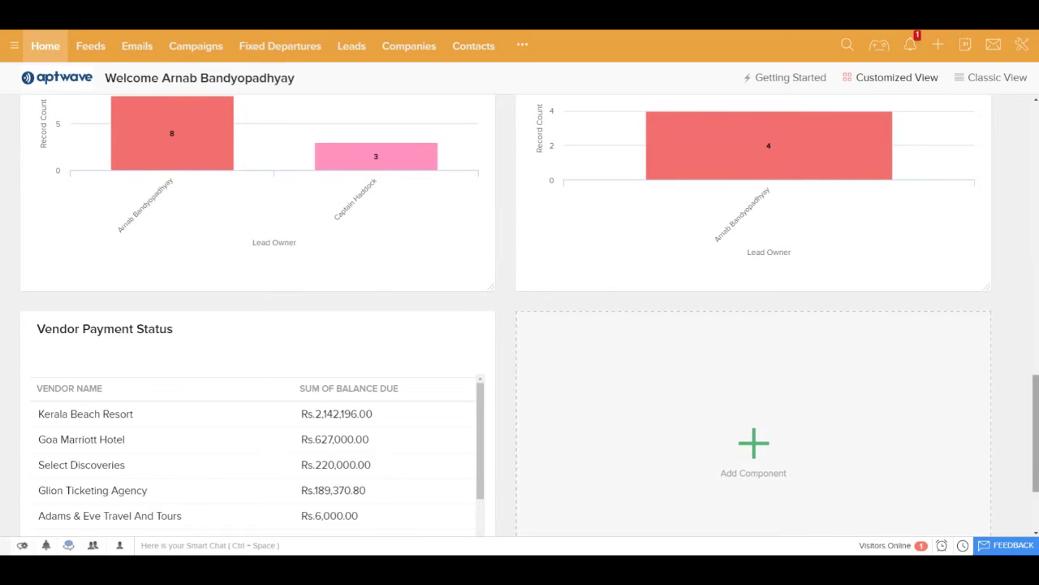
drag(1035, 434, 1036, 162)
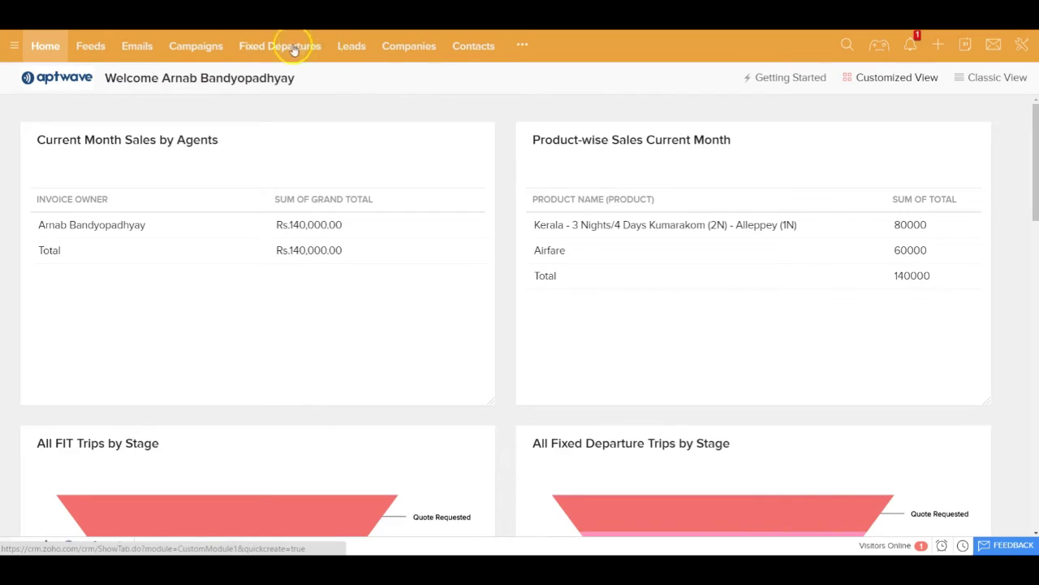
Switch to the Leads module to show the All Leads list of agency leads
click(521, 46)
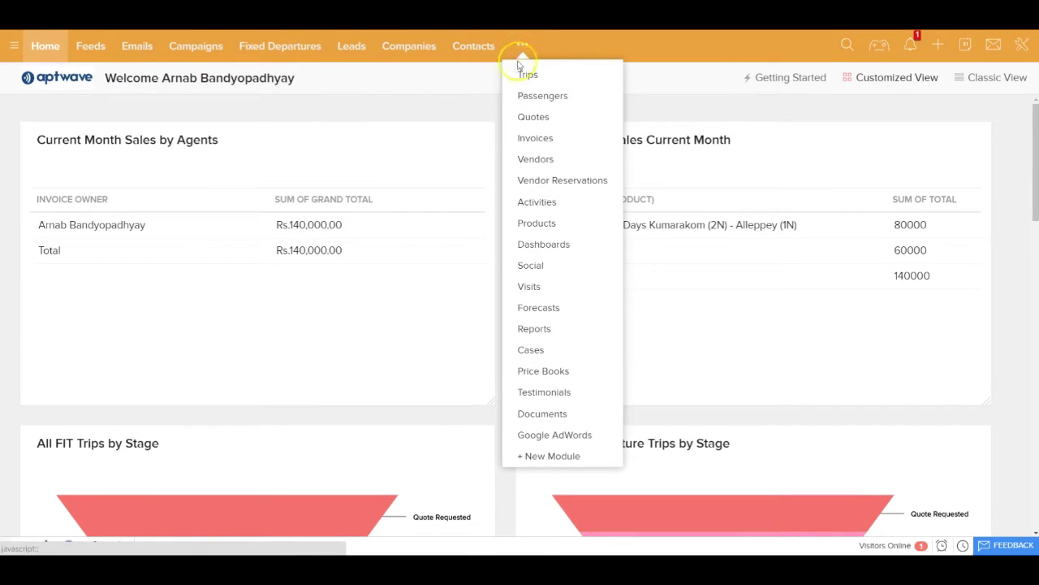
click(543, 247)
click(351, 47)
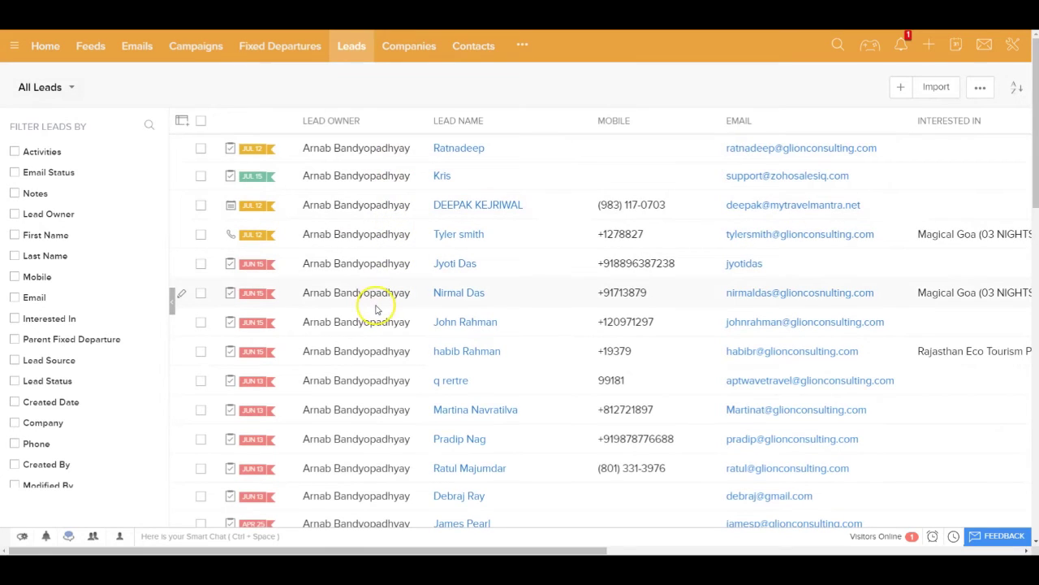
click(55, 88)
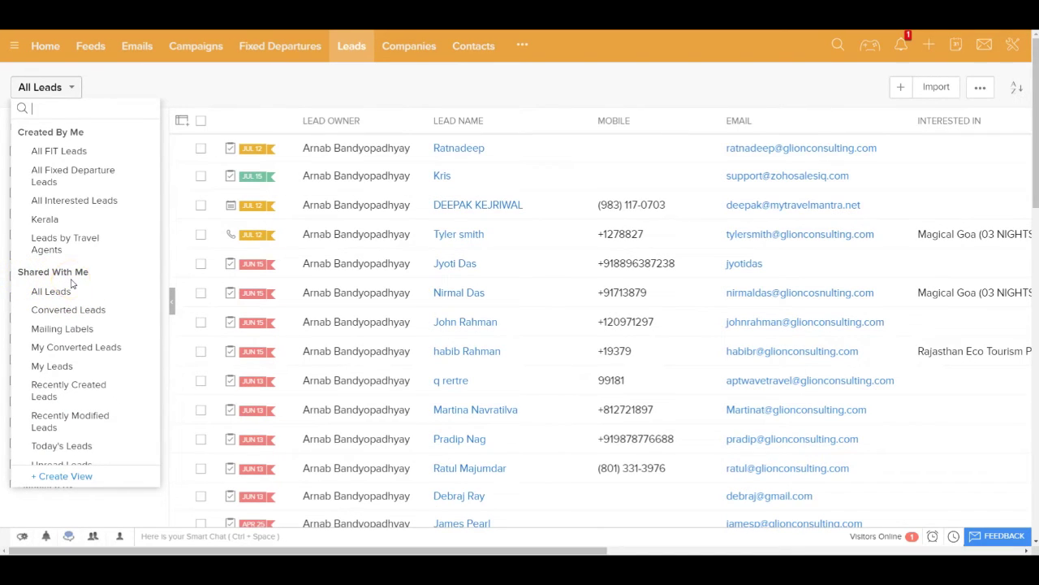
click(447, 97)
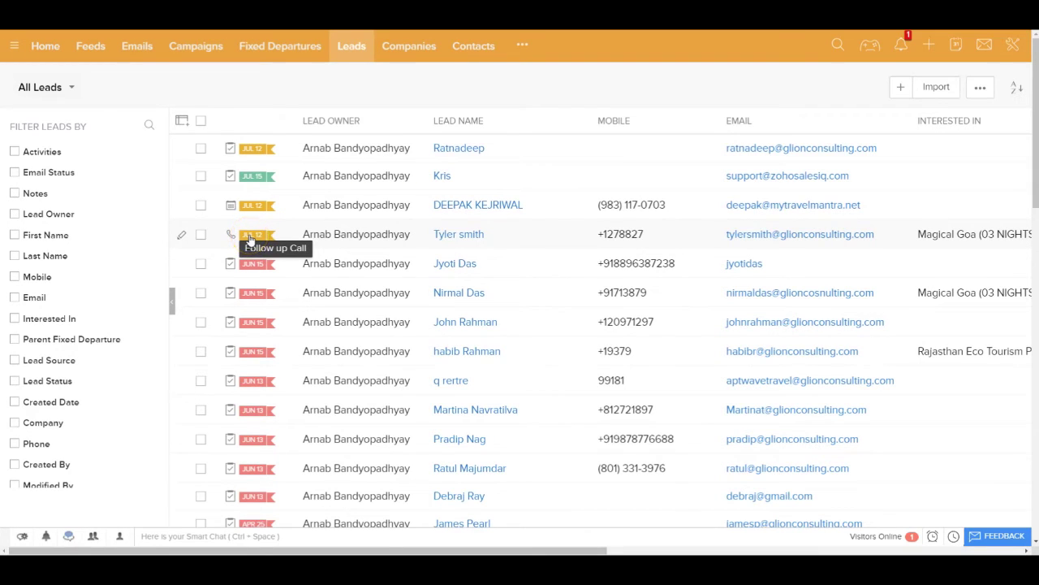
click(254, 185)
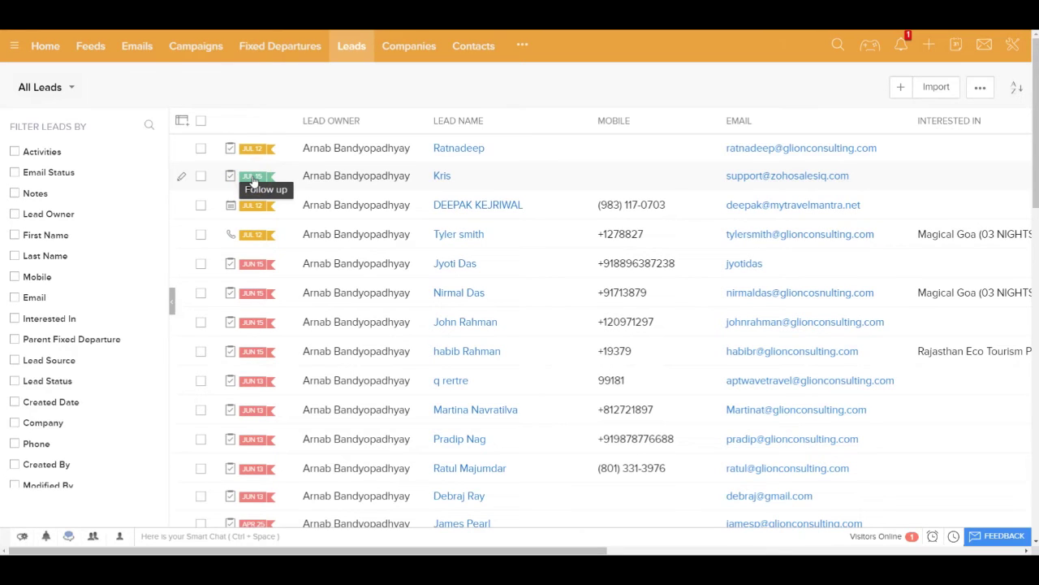
click(254, 201)
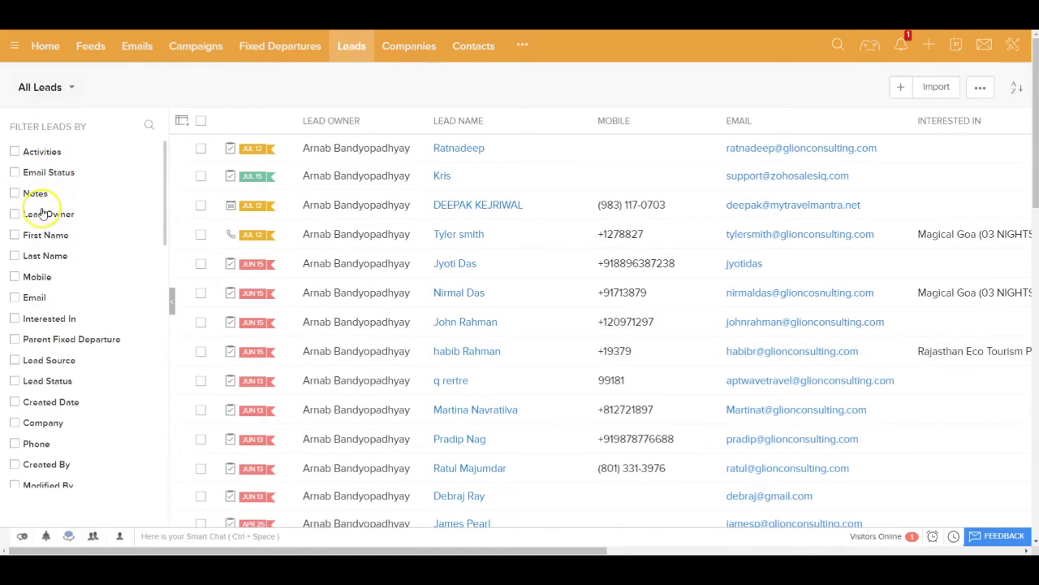
Filter leads by overdue activities and add an Interested In filter
click(15, 152)
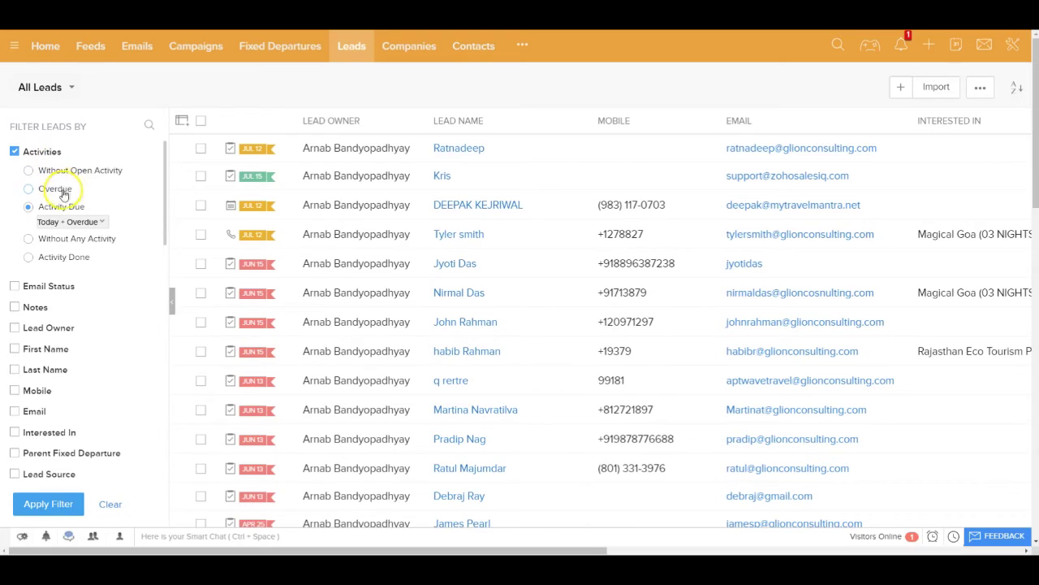
click(34, 190)
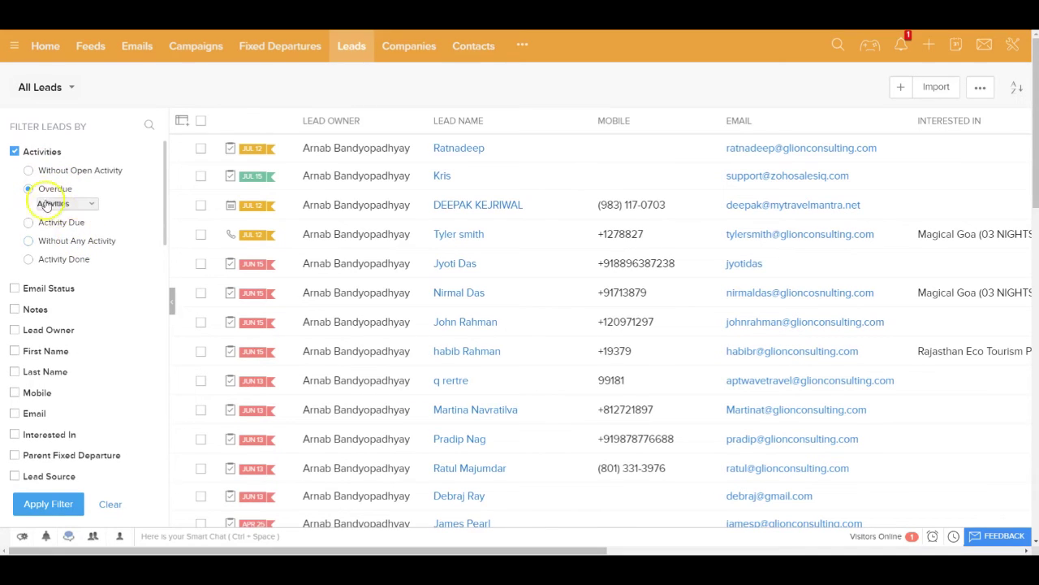
click(13, 437)
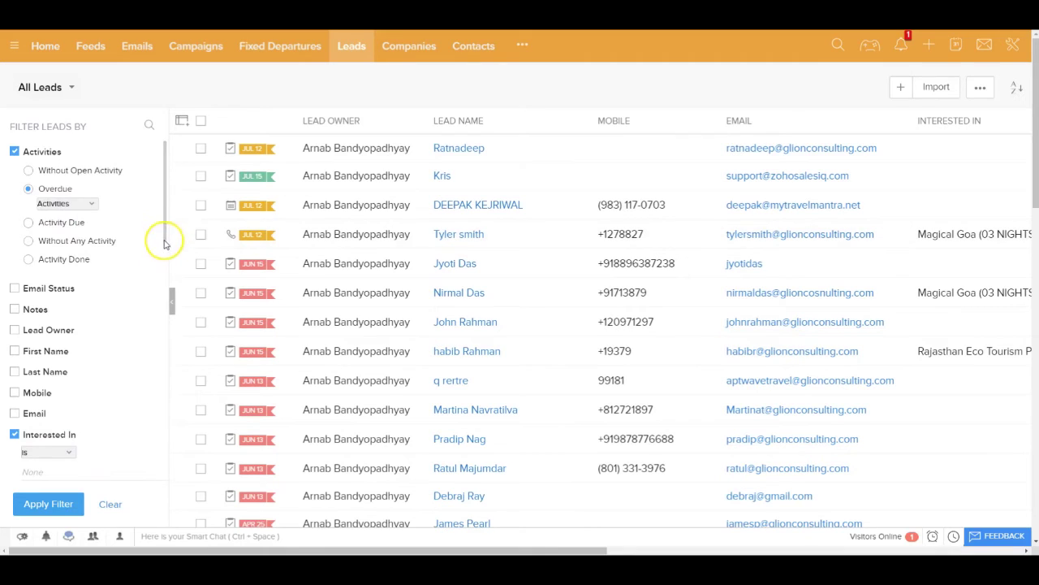
drag(164, 244, 167, 283)
Apply the Kerala 3 Nights/4 Days package filter to show six leads, then clear it
click(54, 343)
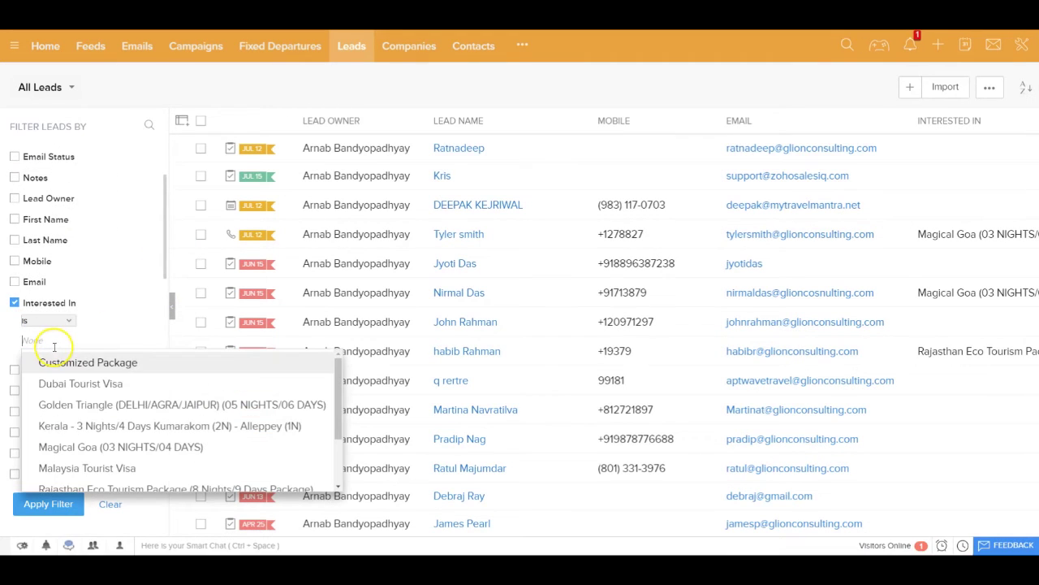
click(85, 428)
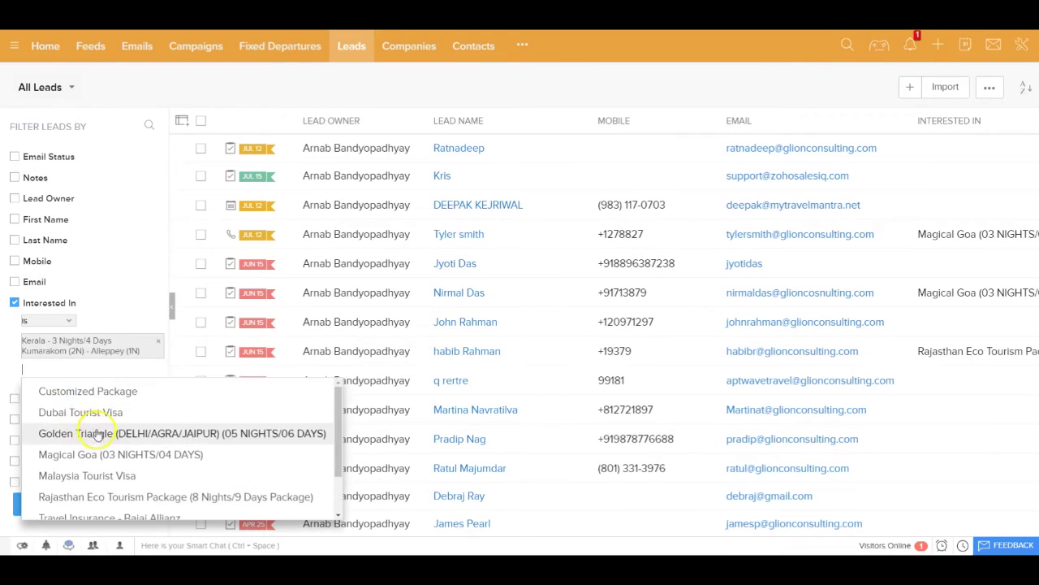
click(143, 323)
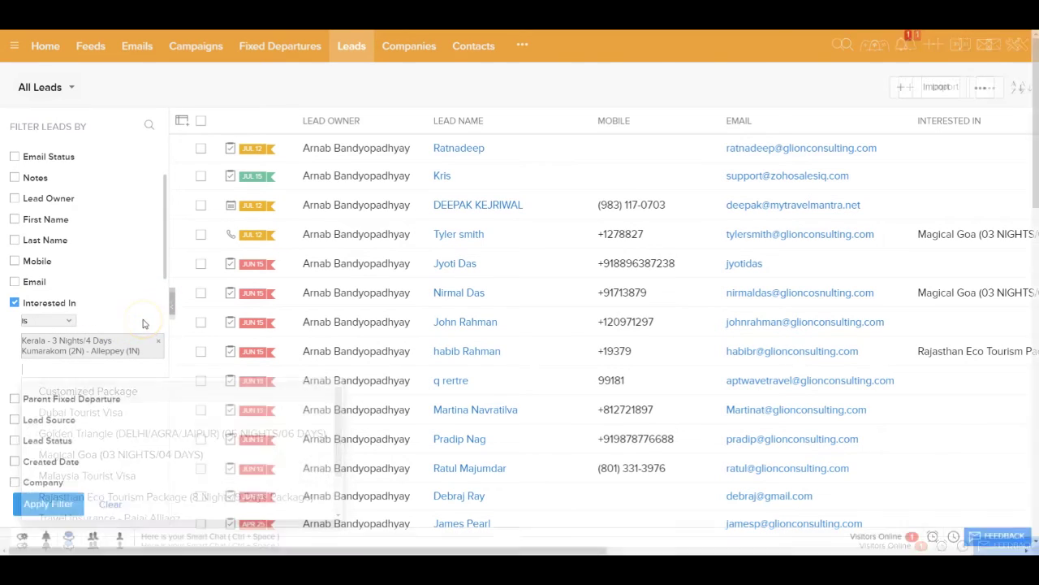
click(48, 503)
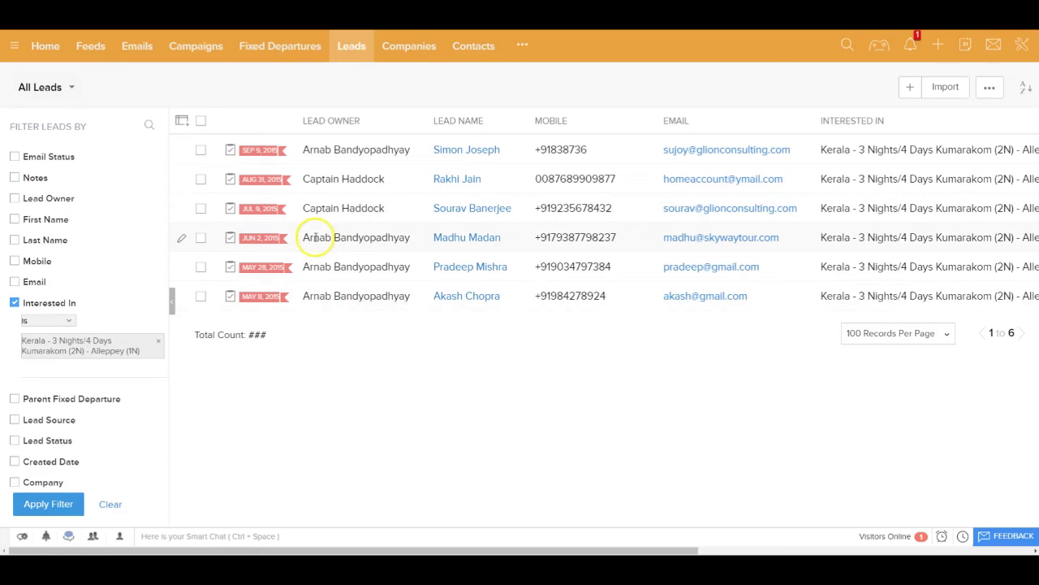
click(113, 504)
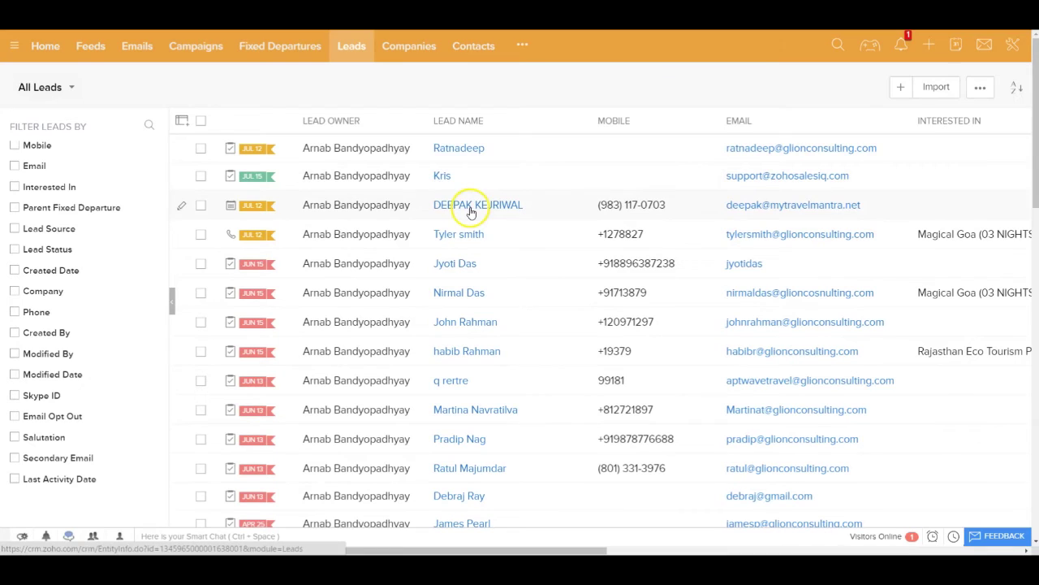
Open the third lead's record and show its open Meeting and two completed tasks
click(471, 210)
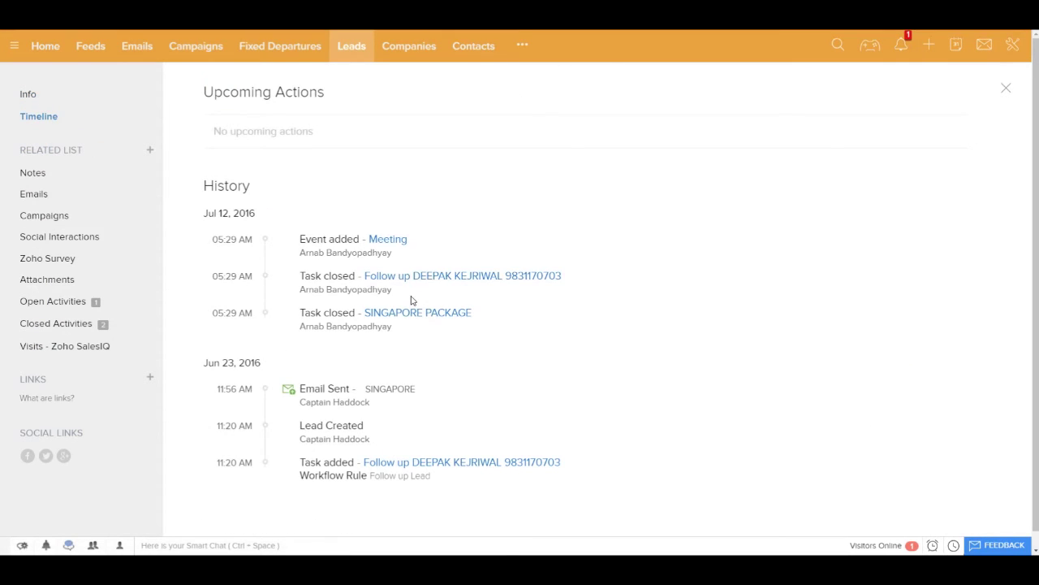
mouse_move(307, 251)
click(32, 180)
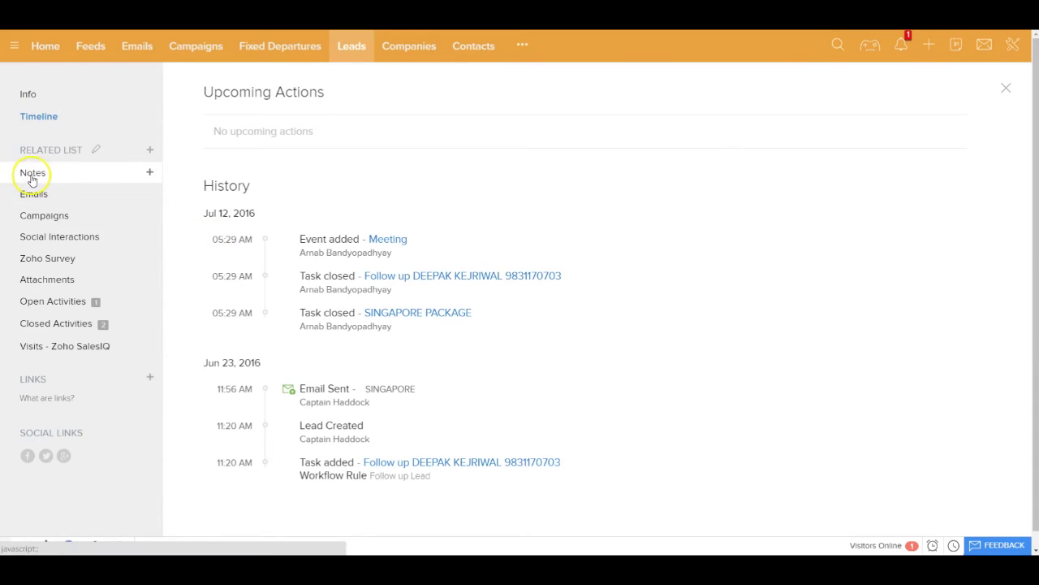
click(60, 279)
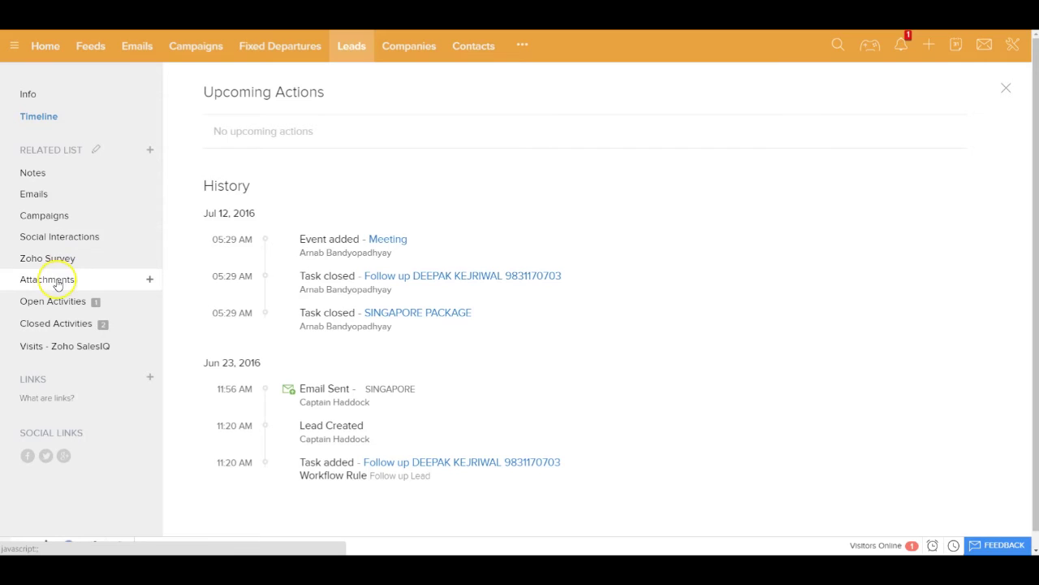
click(46, 301)
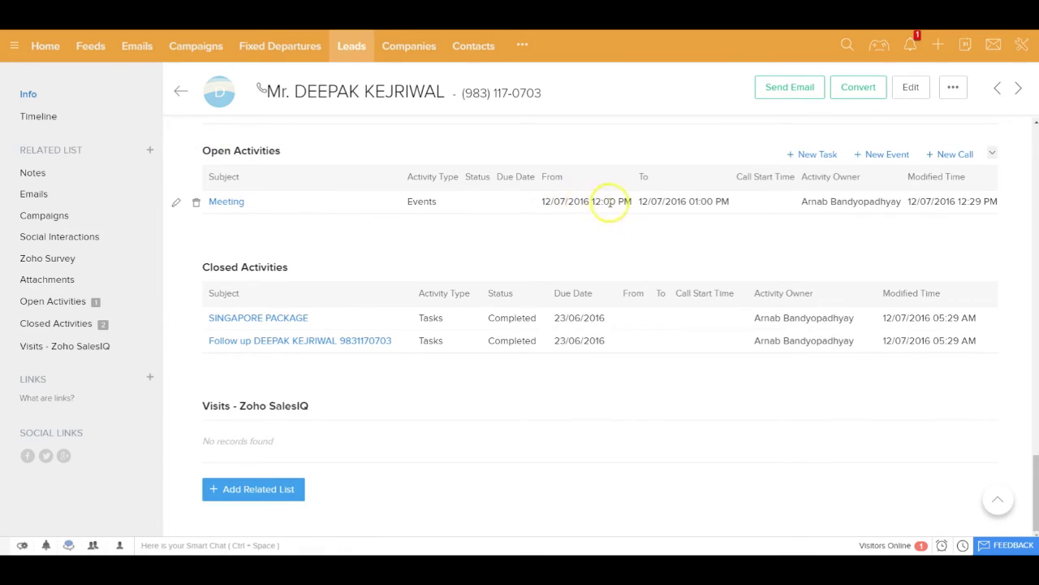
click(86, 324)
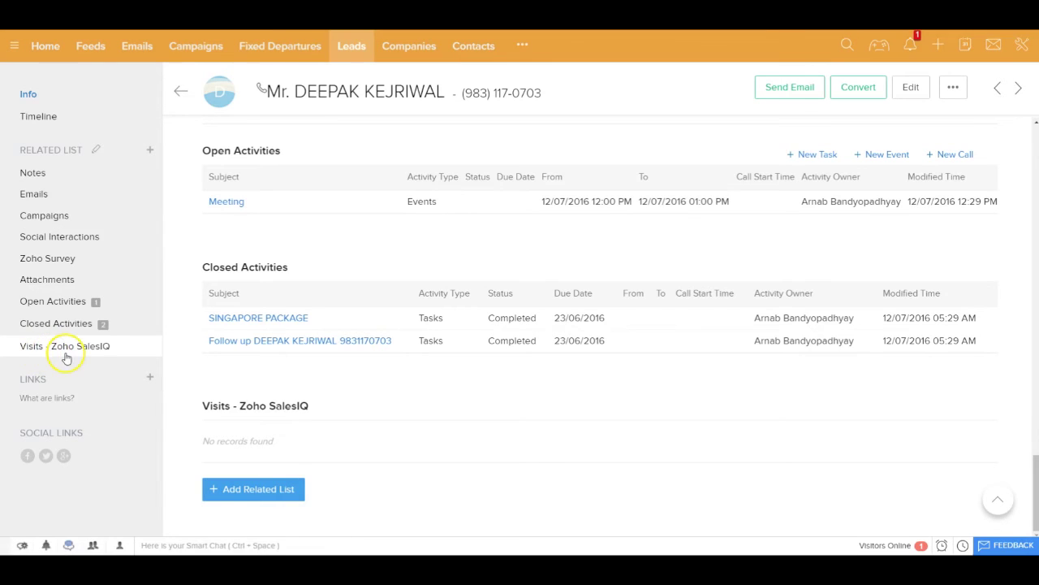
click(34, 349)
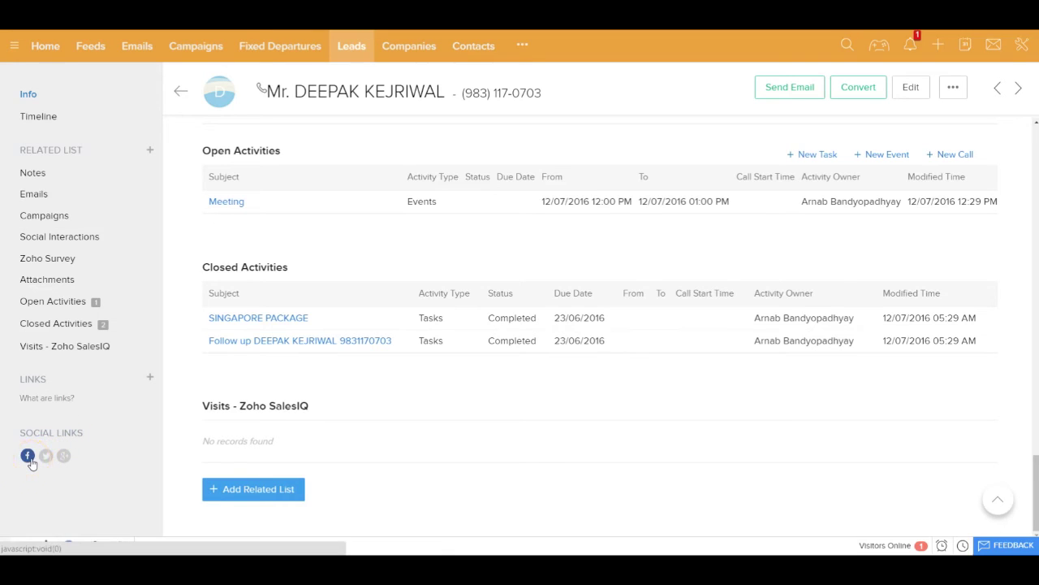
click(58, 462)
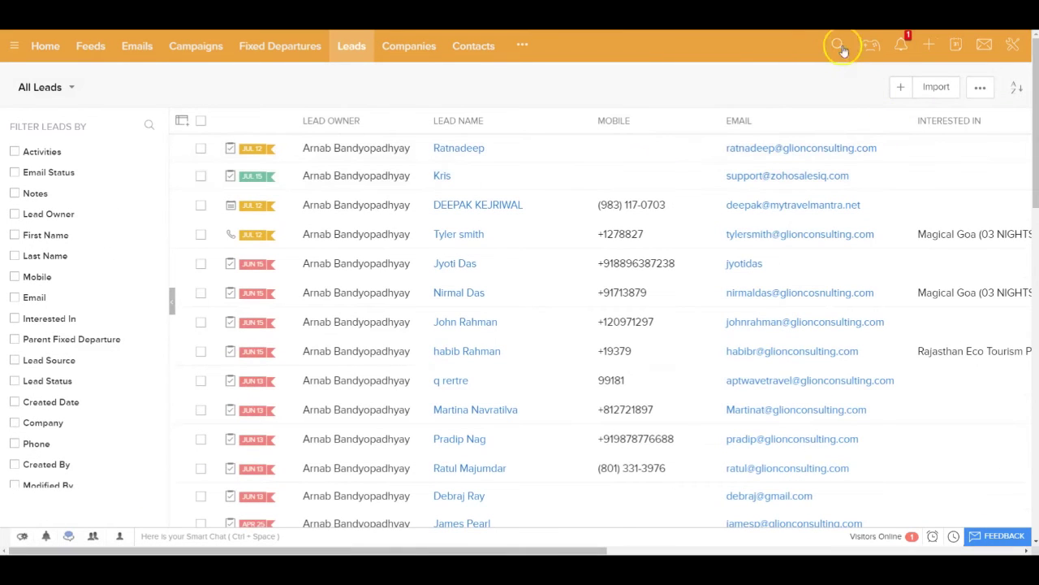
Search the whole CRM for 'kerala', review the results grouped by module, then close them
click(839, 46)
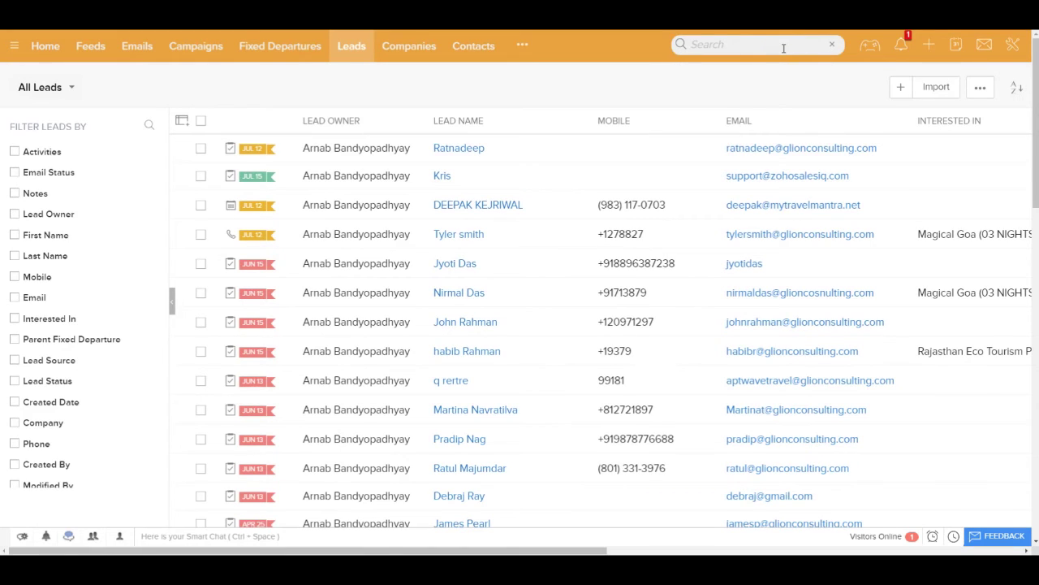
key(Return)
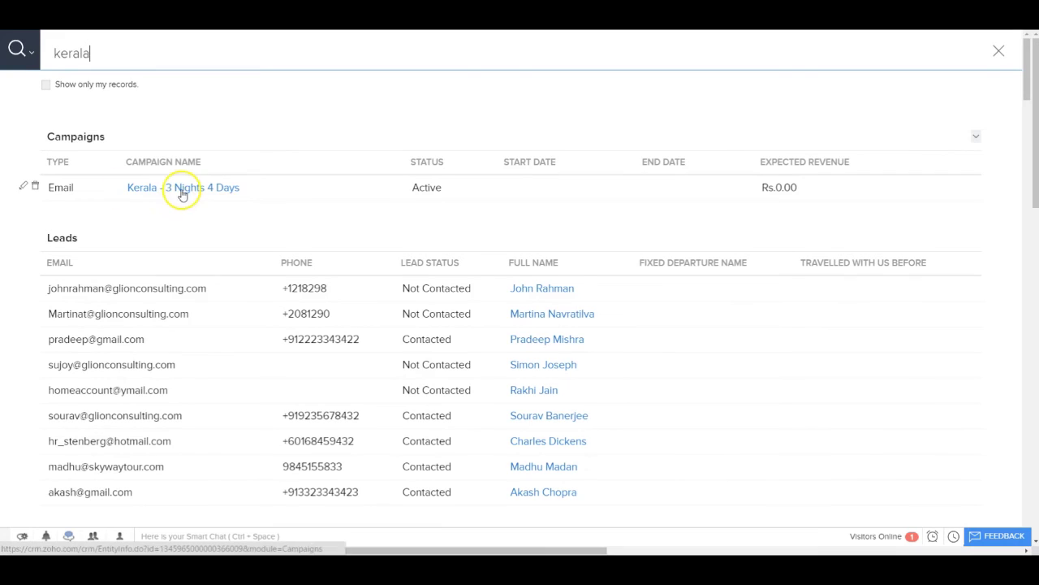
scroll(200, 418, down, 2)
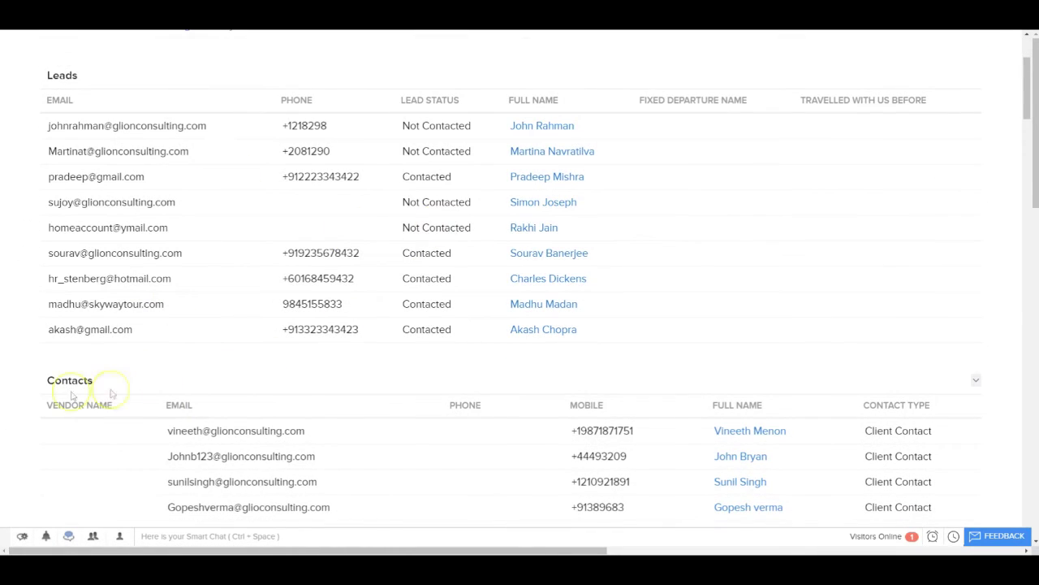
scroll(253, 379, down, 5)
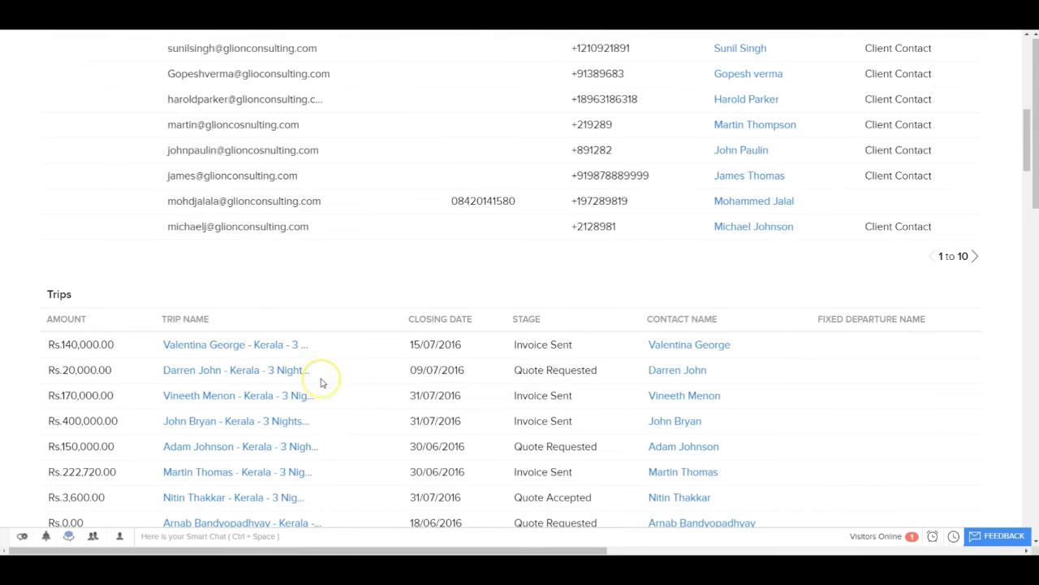
scroll(323, 383, down, 4)
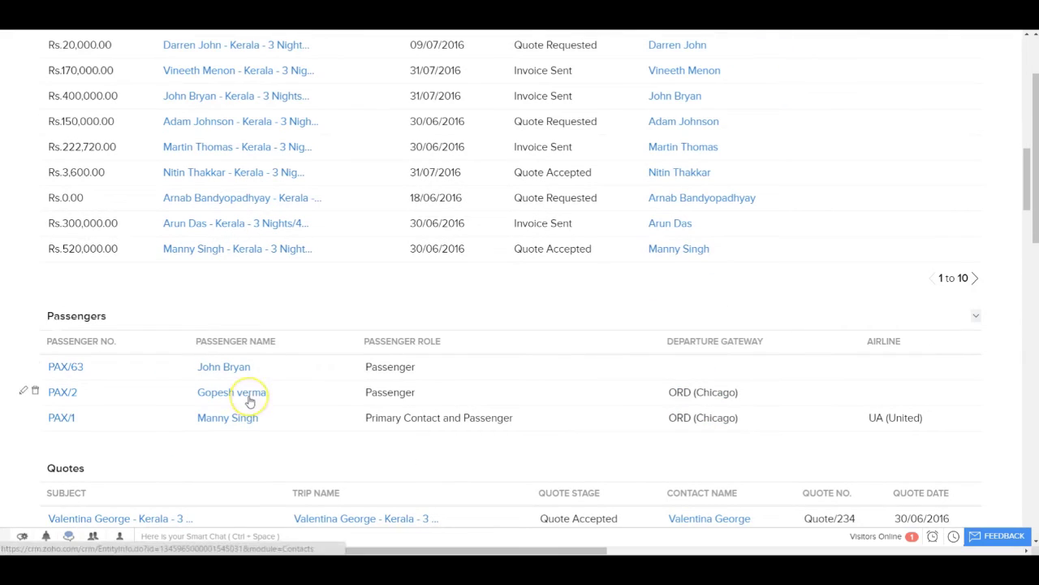
scroll(249, 399, down, 1)
scroll(284, 480, down, 5)
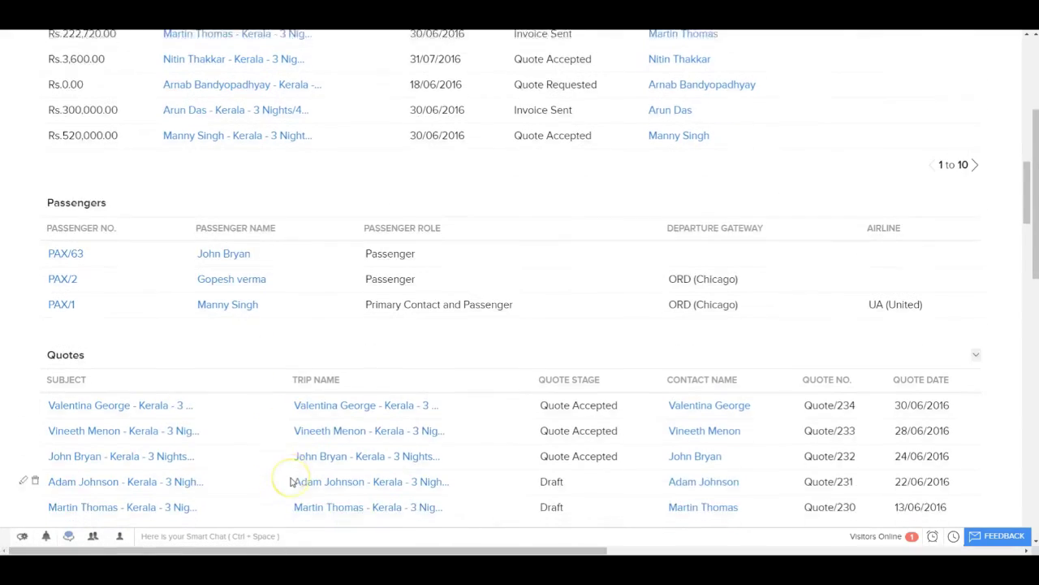
scroll(308, 422, down, 5)
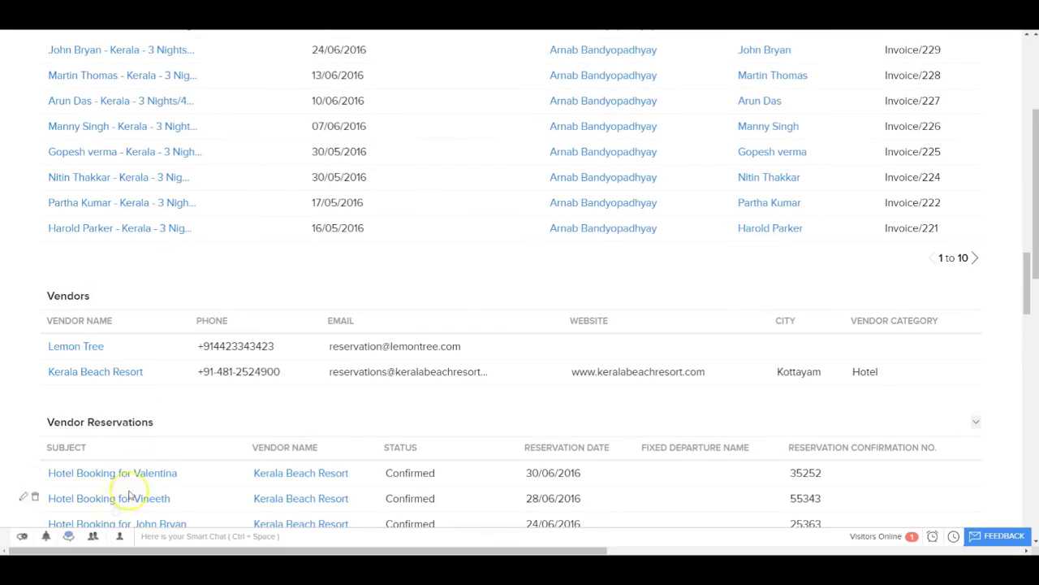
scroll(156, 473, down, 3)
scroll(157, 474, down, 2)
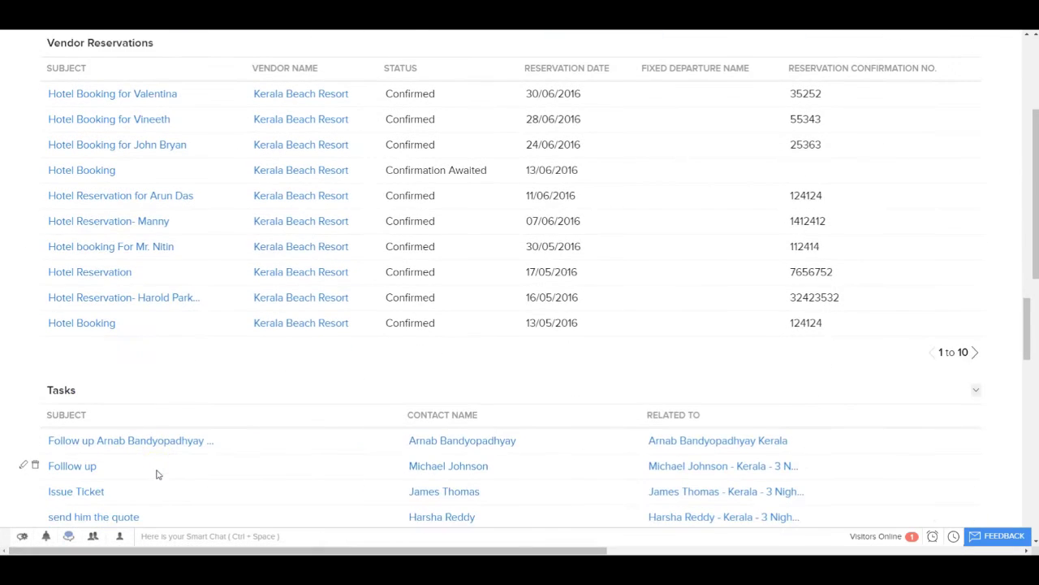
scroll(157, 476, down, 2)
scroll(174, 452, down, 3)
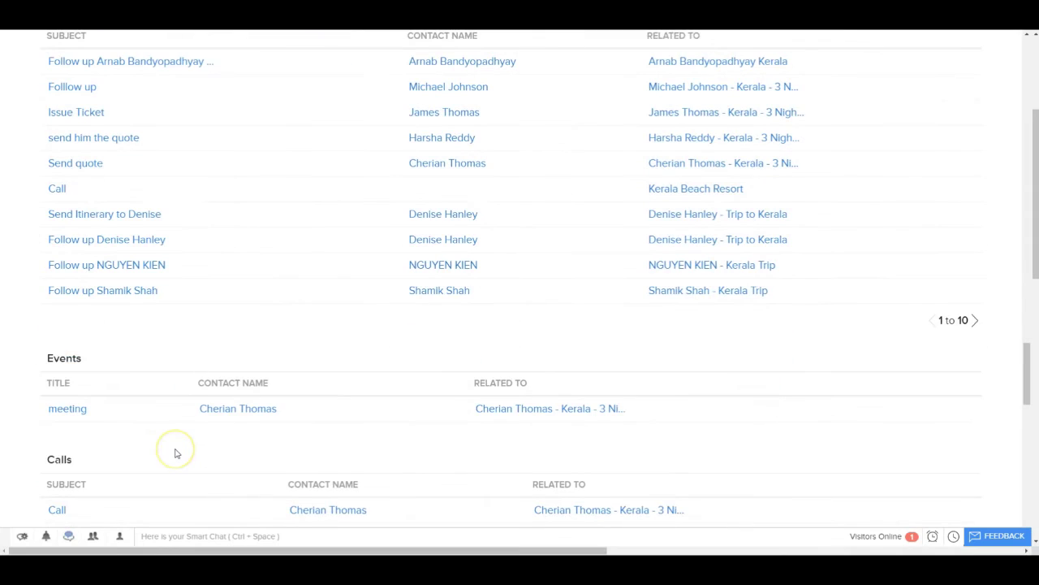
scroll(214, 462, down, 3)
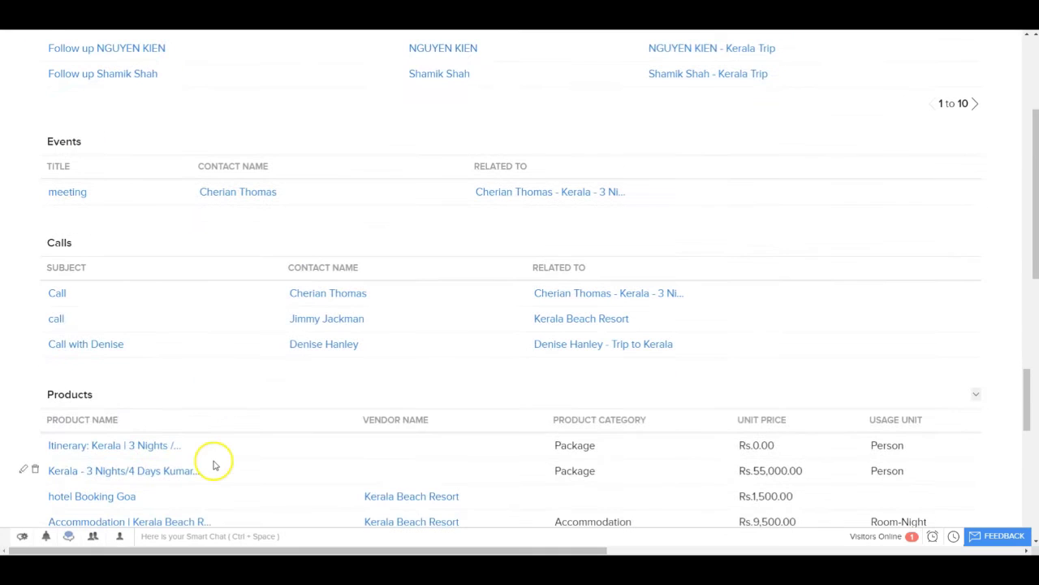
scroll(140, 461, down, 3)
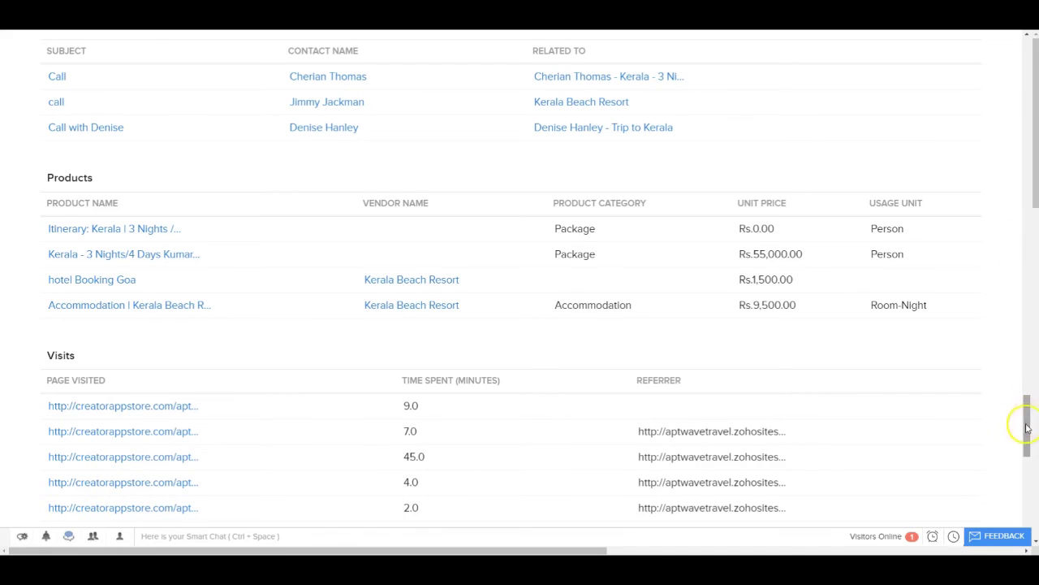
drag(1027, 428, 1014, 181)
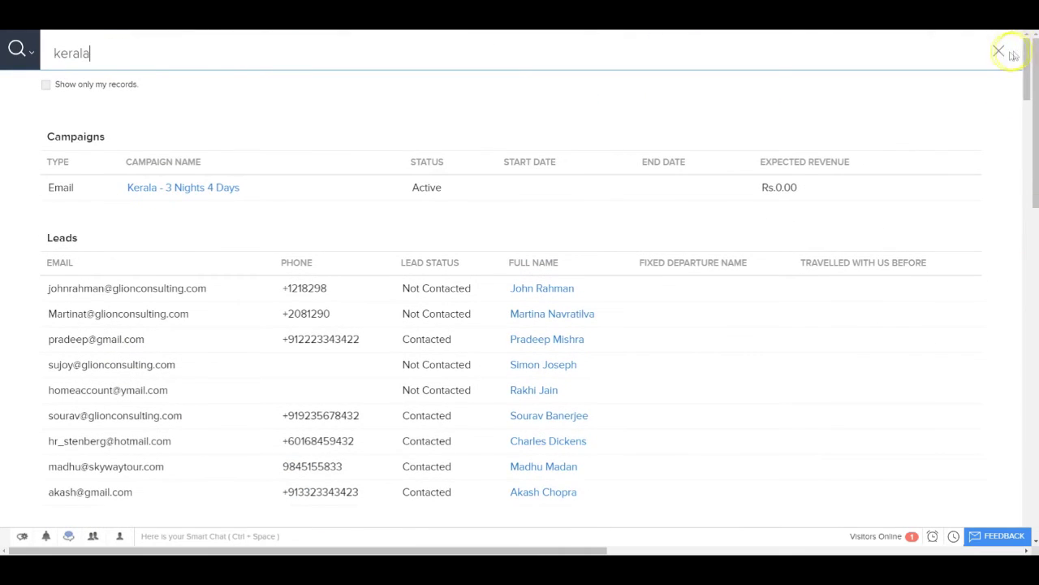
click(1012, 54)
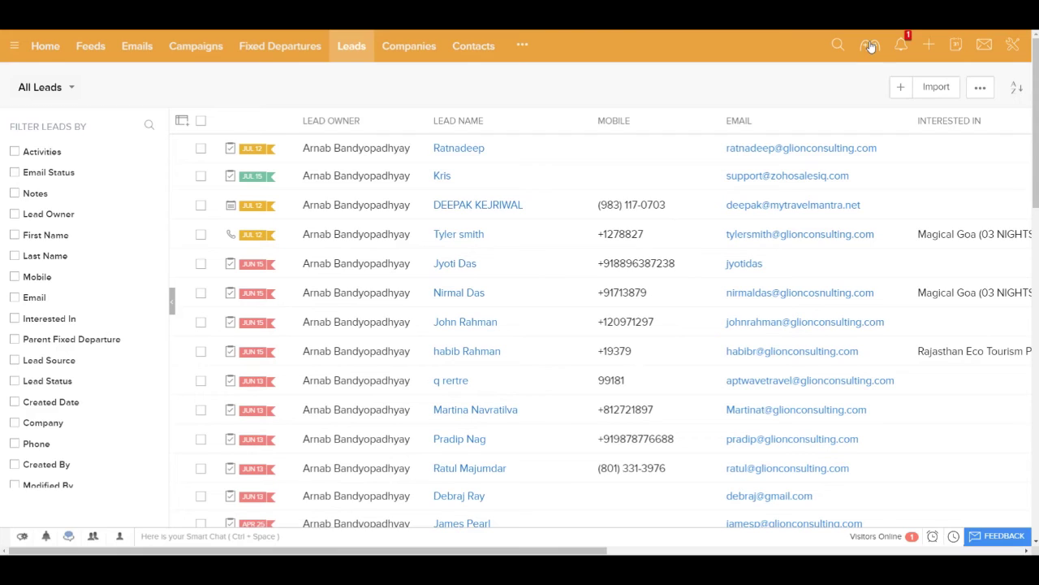
Open the ongoing Champion of the Month game showing both players at 0 points
click(870, 46)
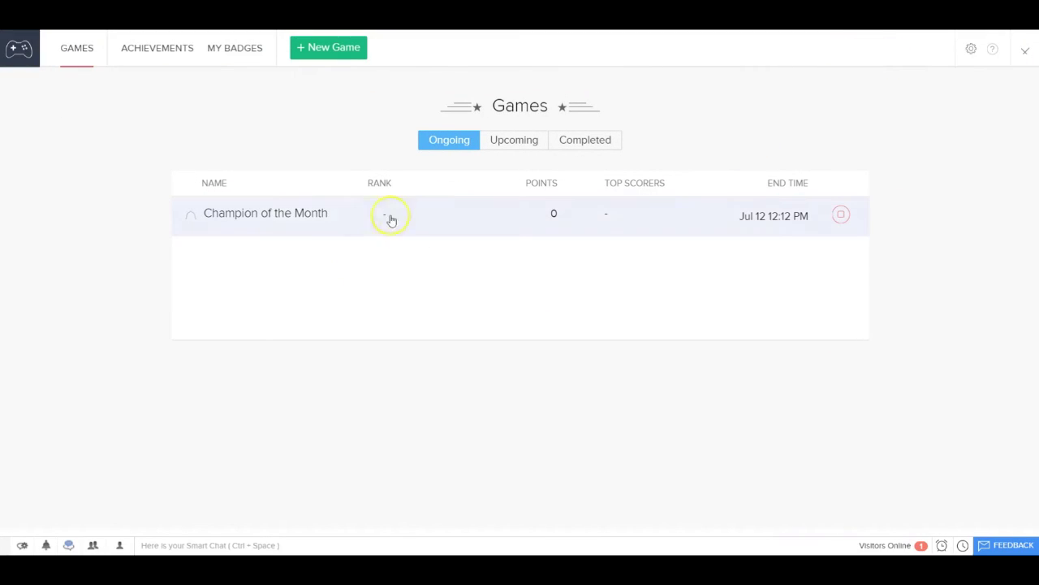
click(268, 216)
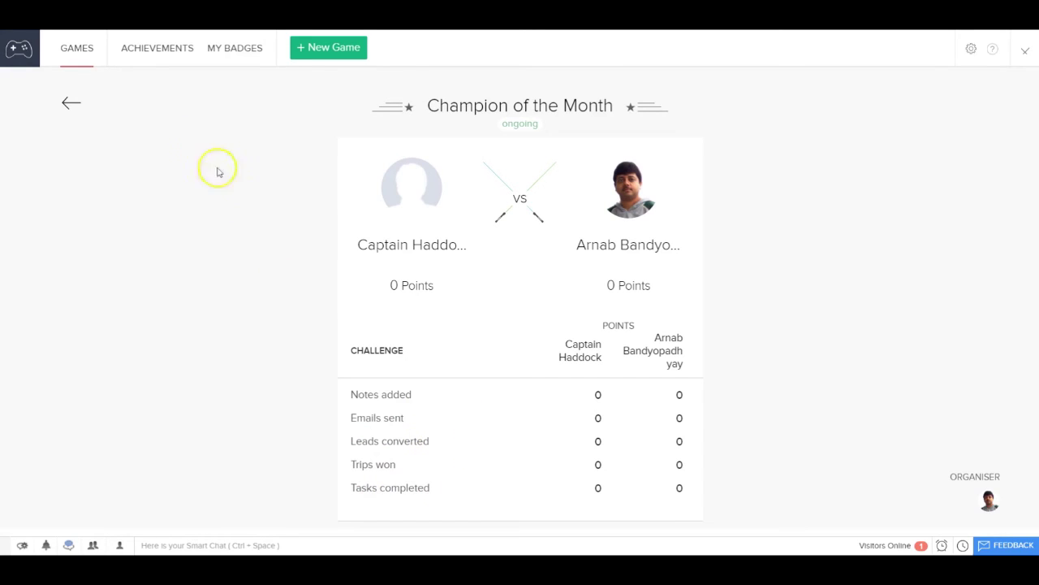
Check each player's Achievements (zero trophies and badges), then close gamification
click(173, 47)
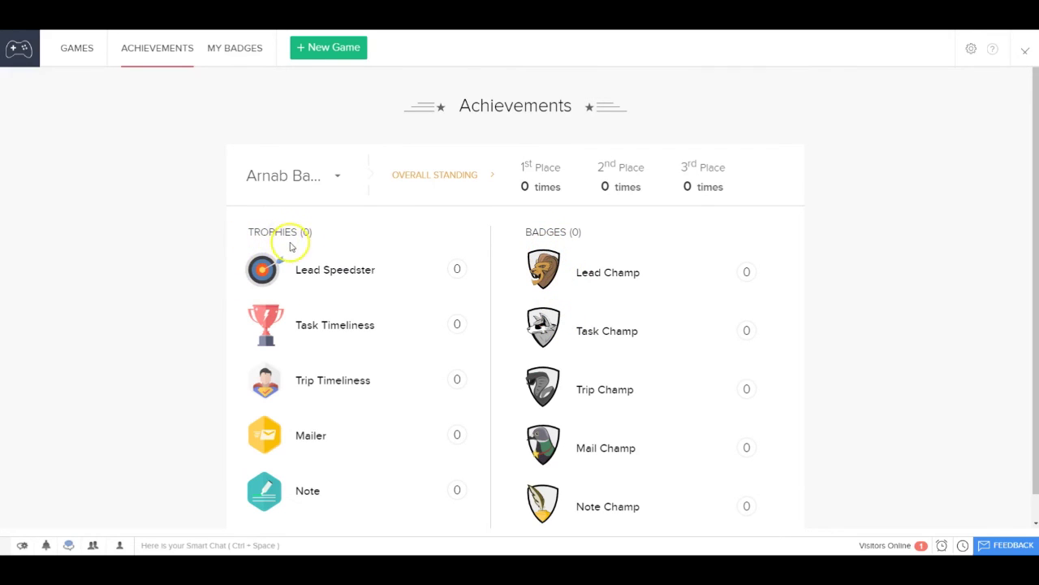
click(315, 180)
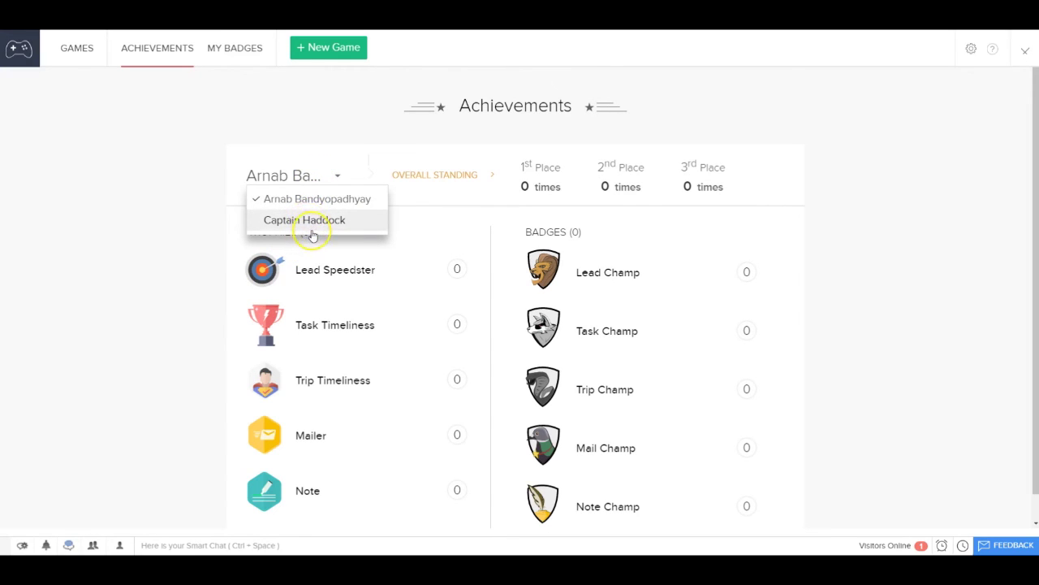
click(339, 228)
click(1027, 53)
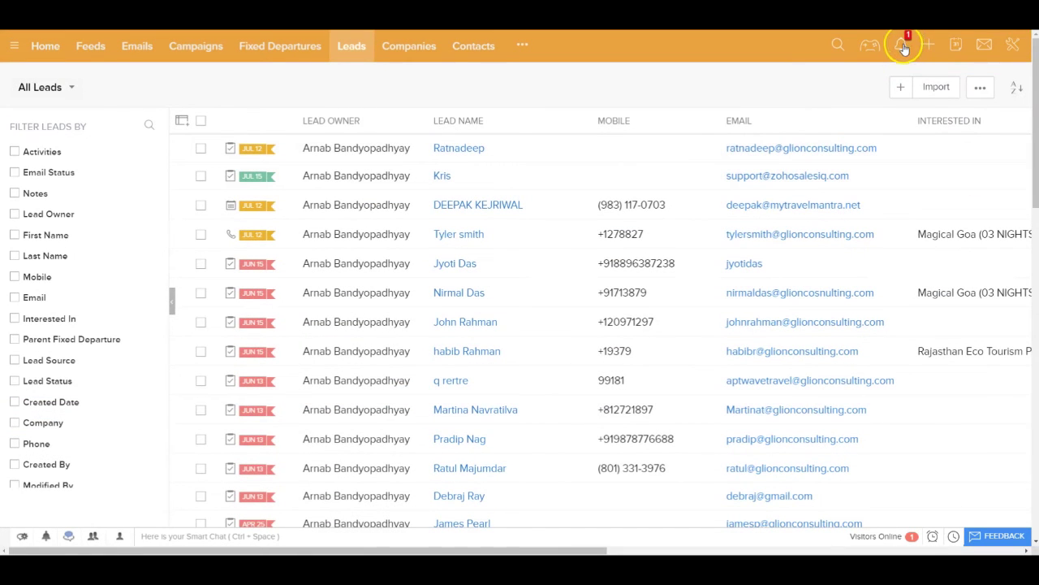
Browse the recent activity feed and close it
click(904, 49)
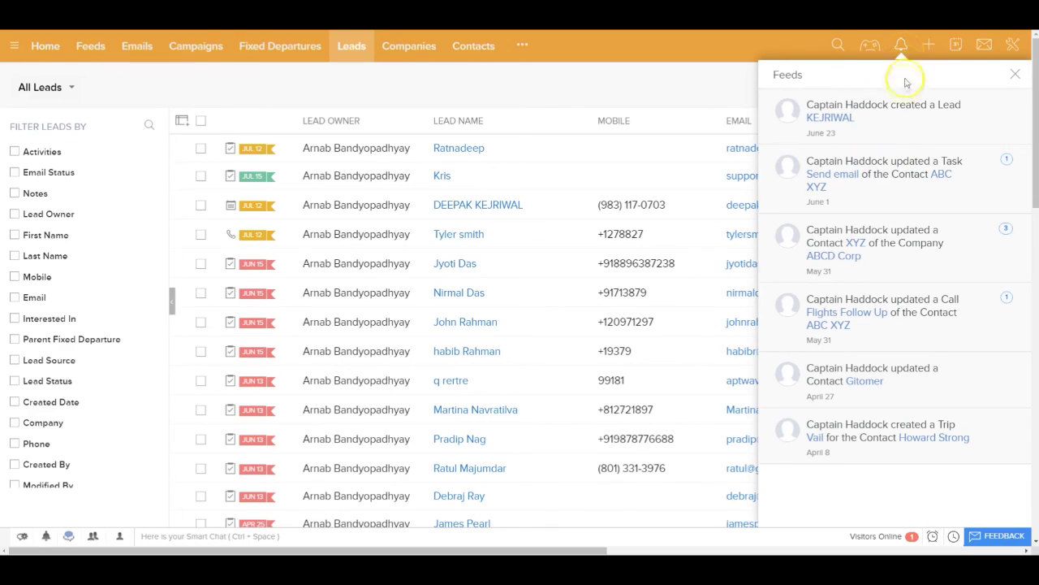
click(932, 81)
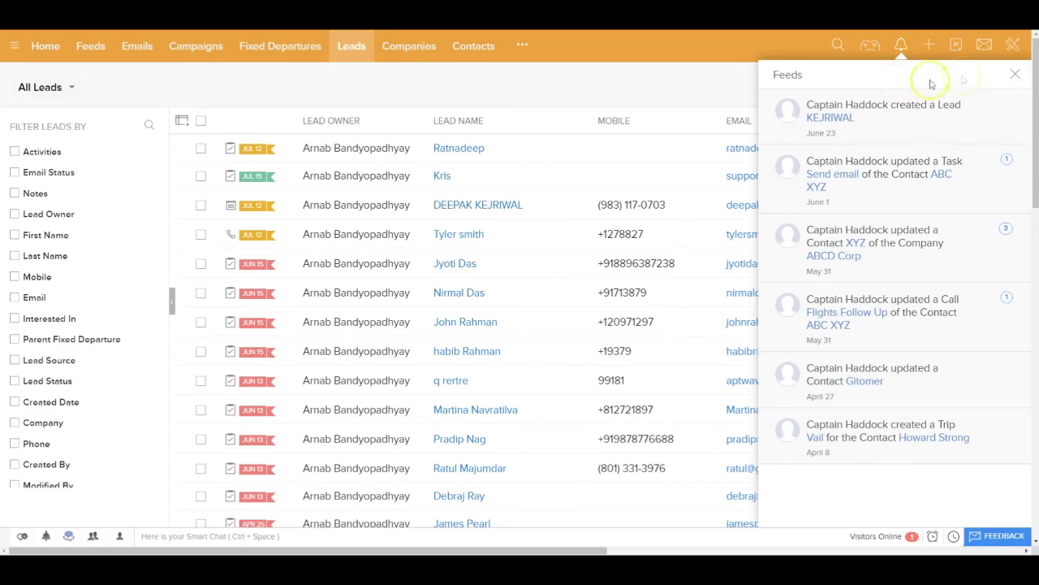
click(1015, 74)
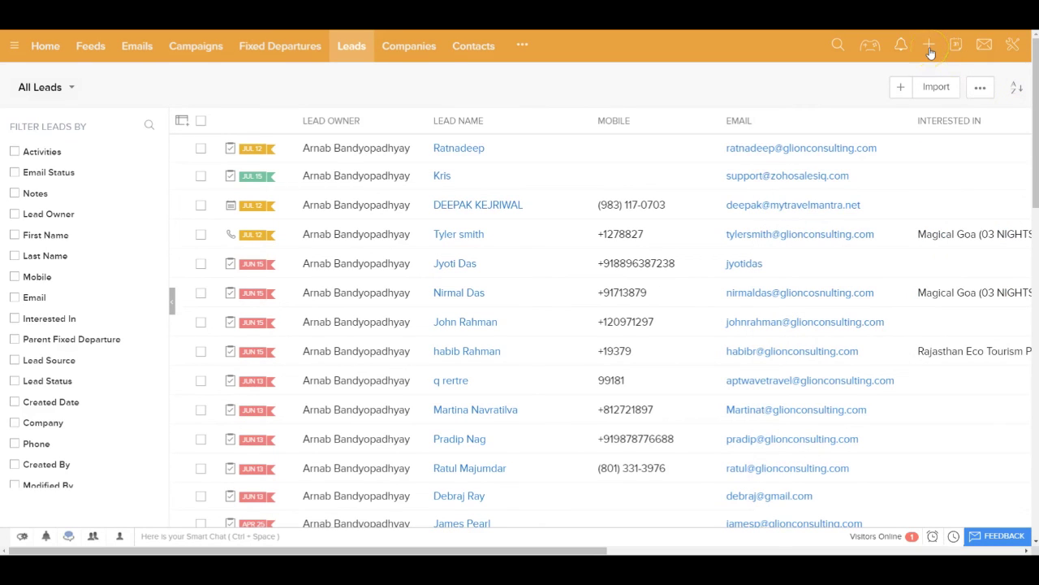
Check quick-create options, the July 2016 calendar and the messages inbox, then show the setup menu
mouse_move(932, 52)
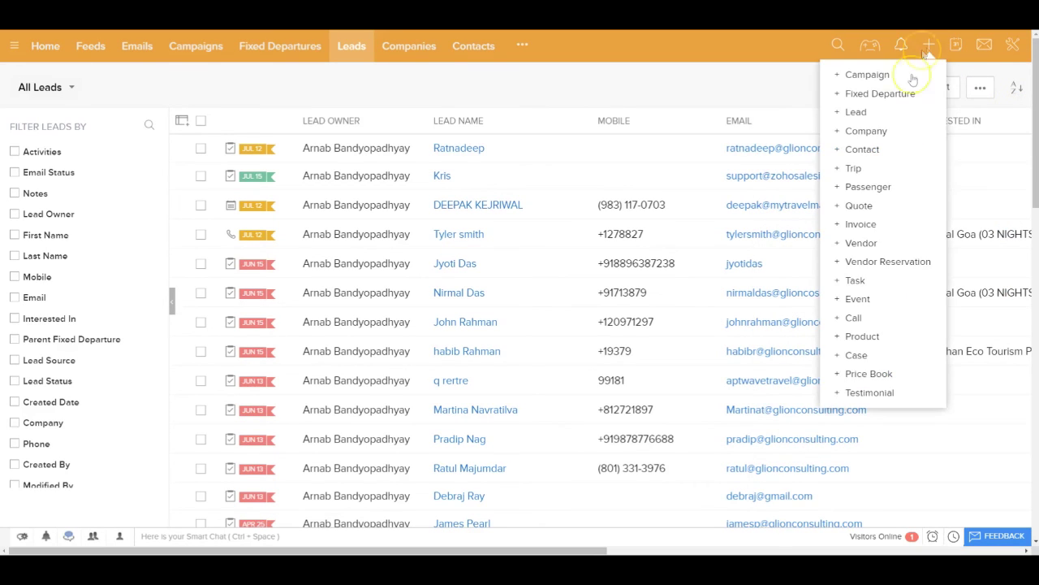
click(957, 47)
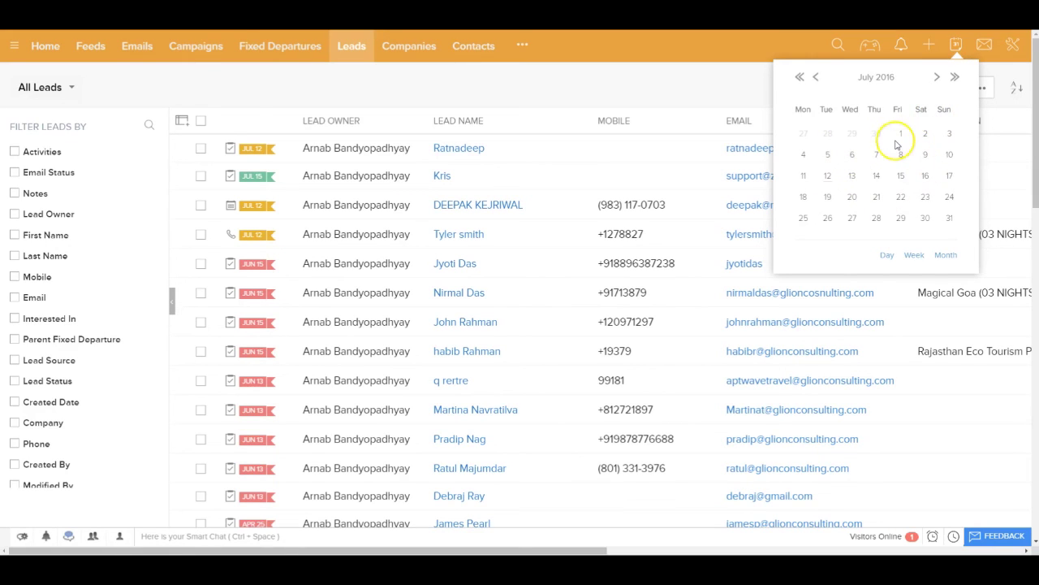
click(985, 45)
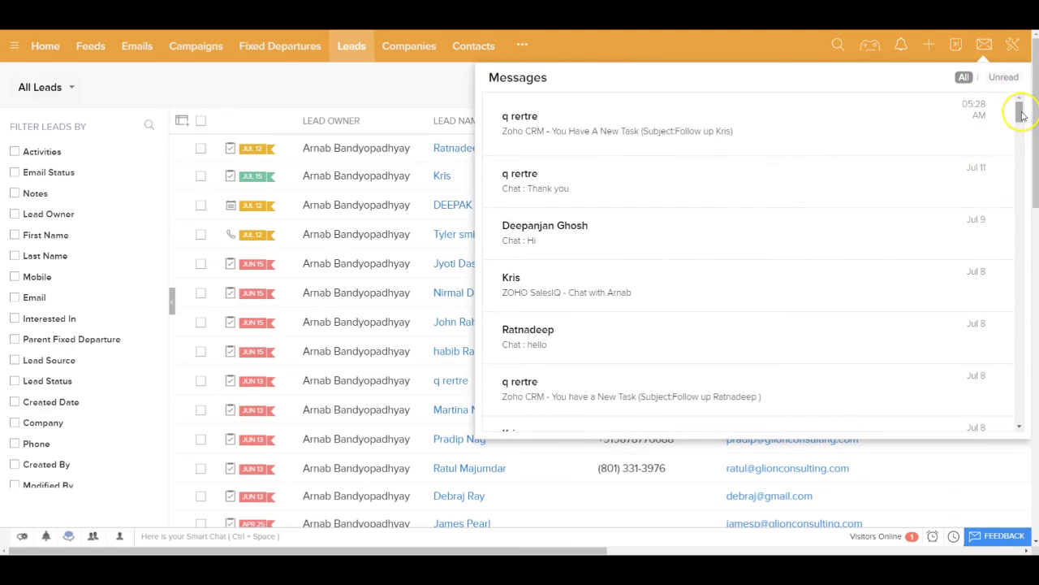
scroll(1022, 118, down, 1)
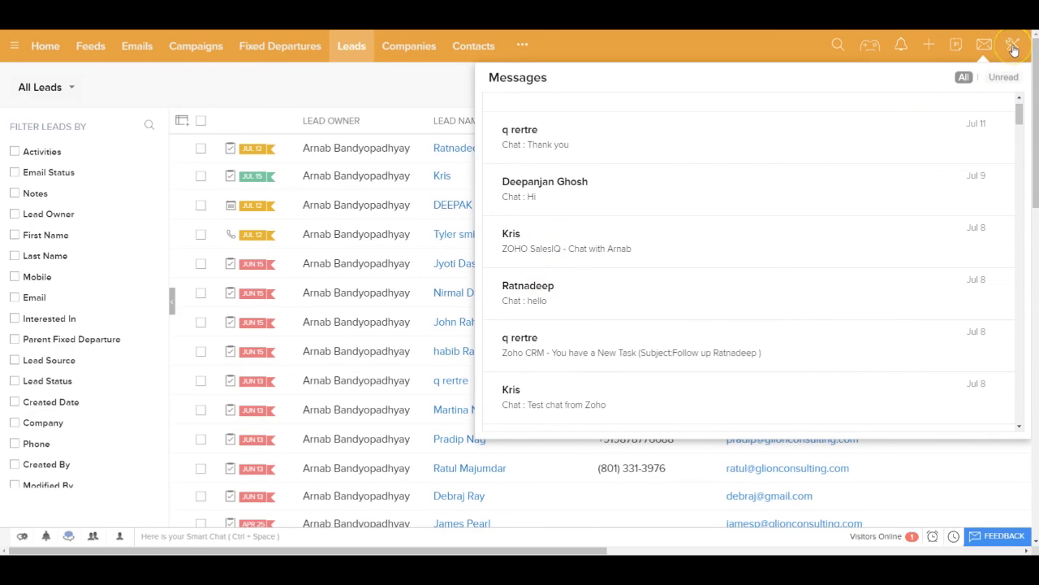
click(1013, 48)
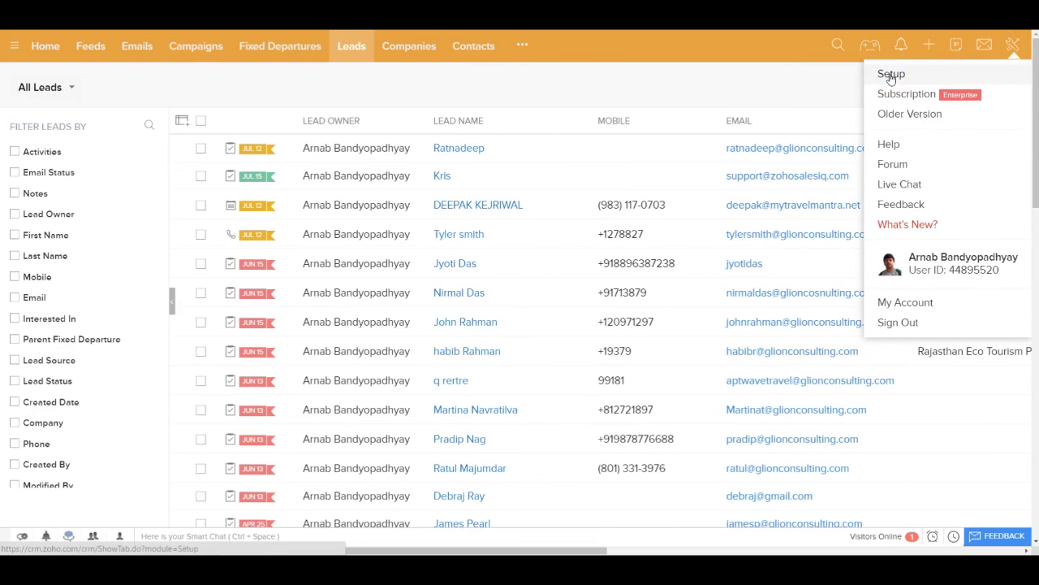
Go to Setup and view the online visitor's details: India, 3 pages, on Travel Agency
click(891, 74)
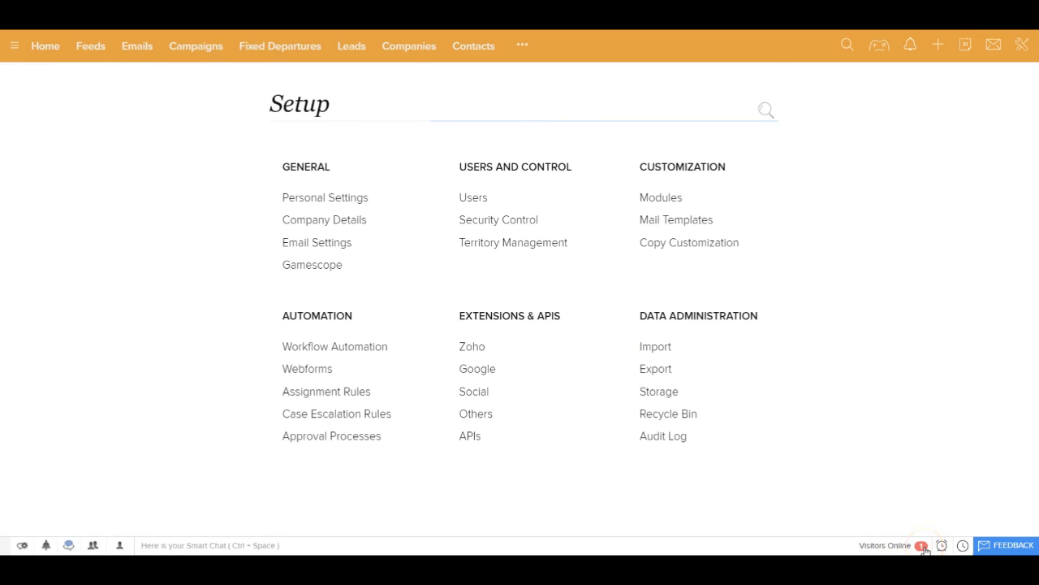
click(924, 549)
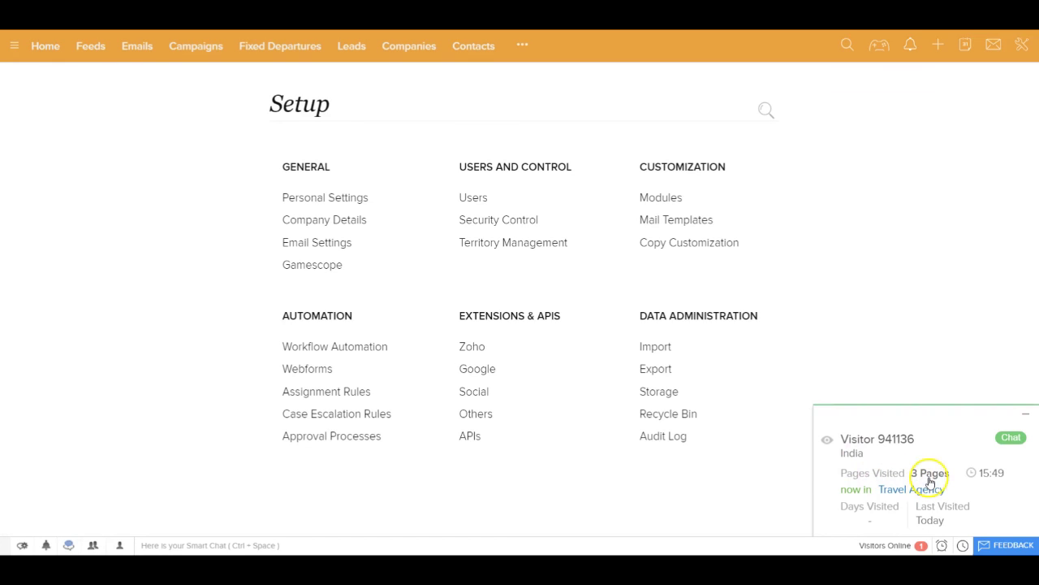
Review the recently viewed records, close the list, and return to the Home dashboard
click(989, 484)
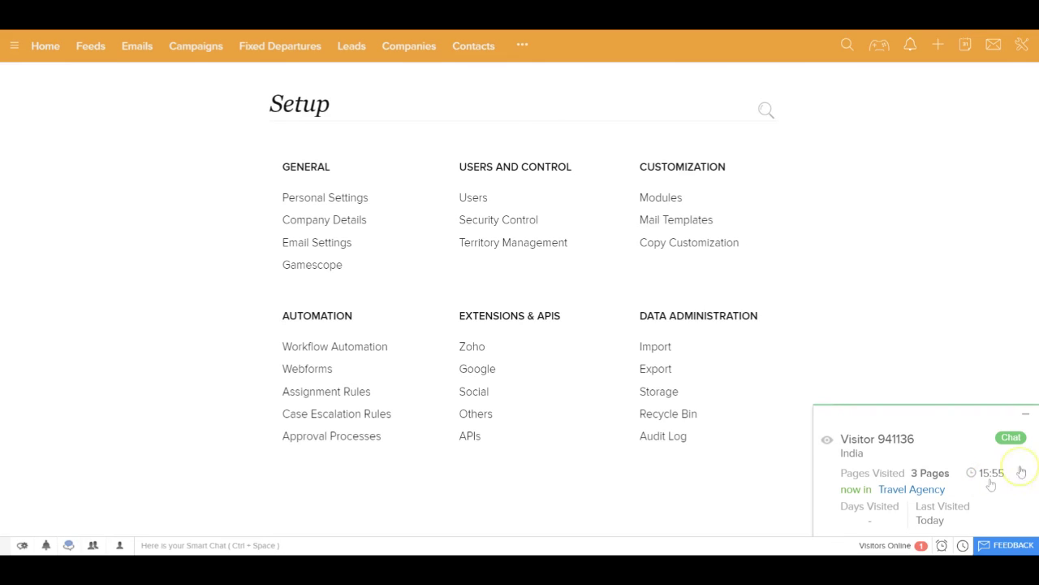
click(1011, 438)
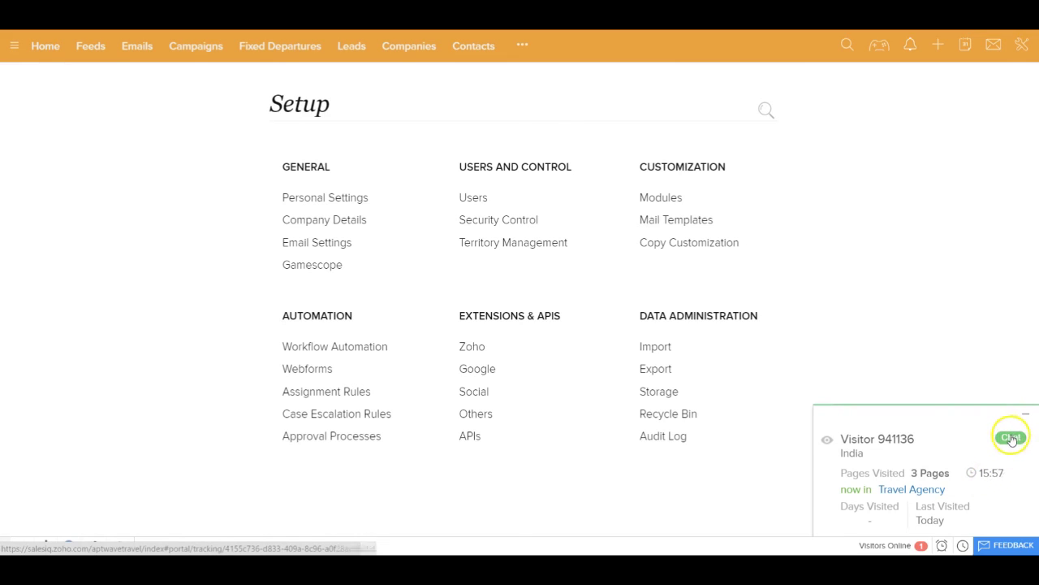
click(944, 545)
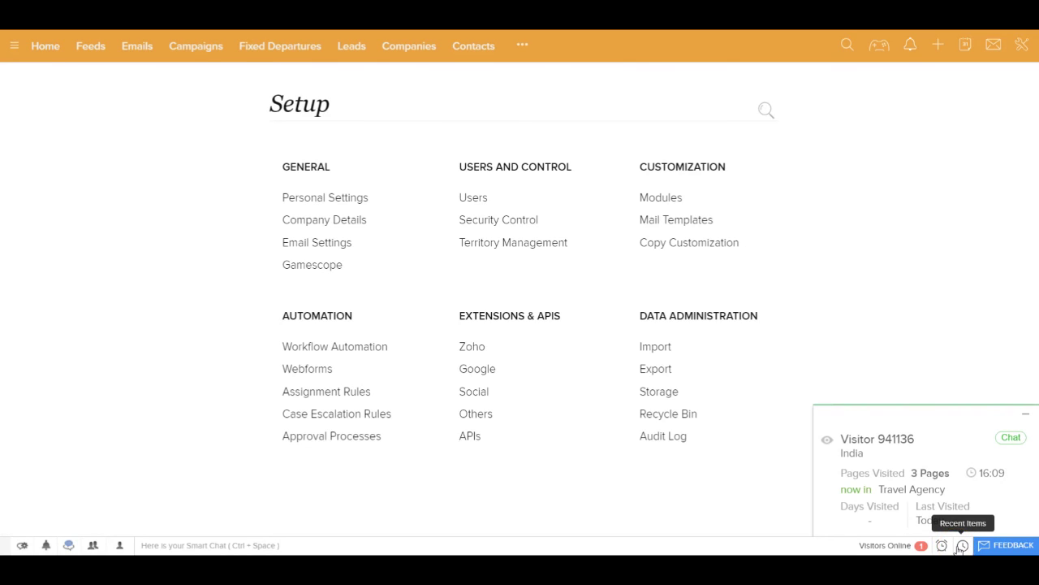
click(961, 546)
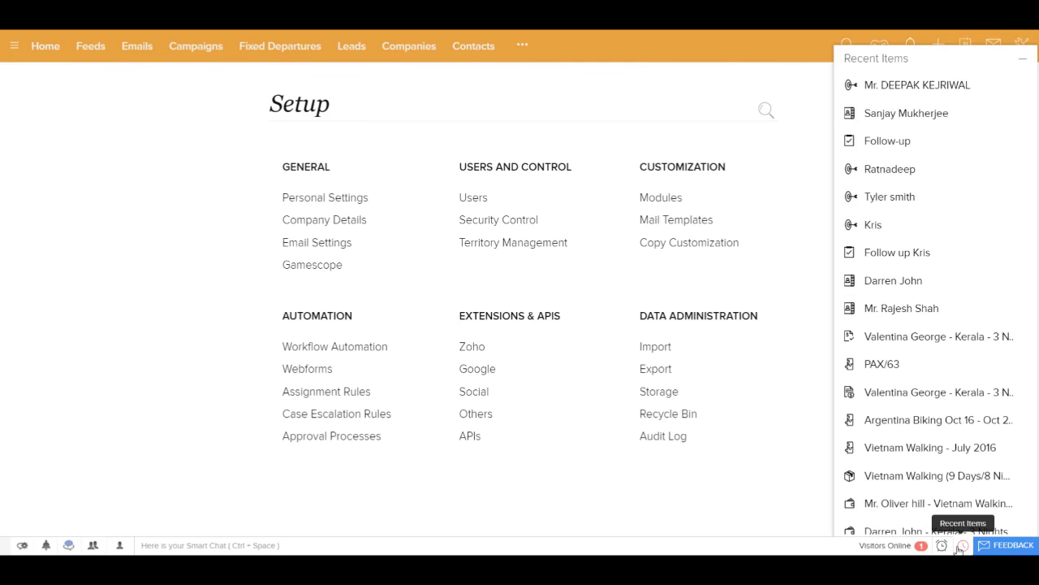
click(661, 520)
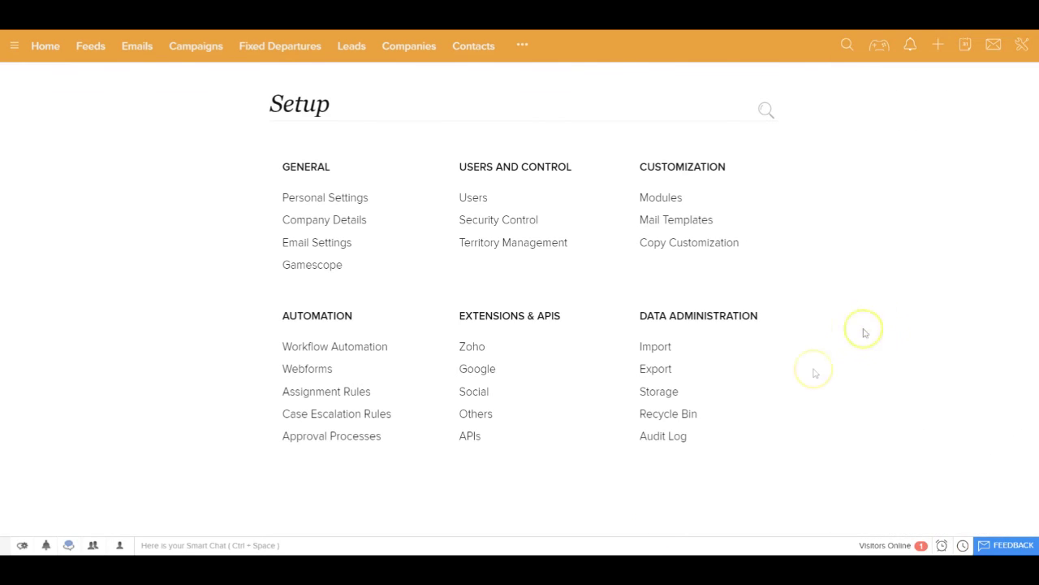
click(47, 47)
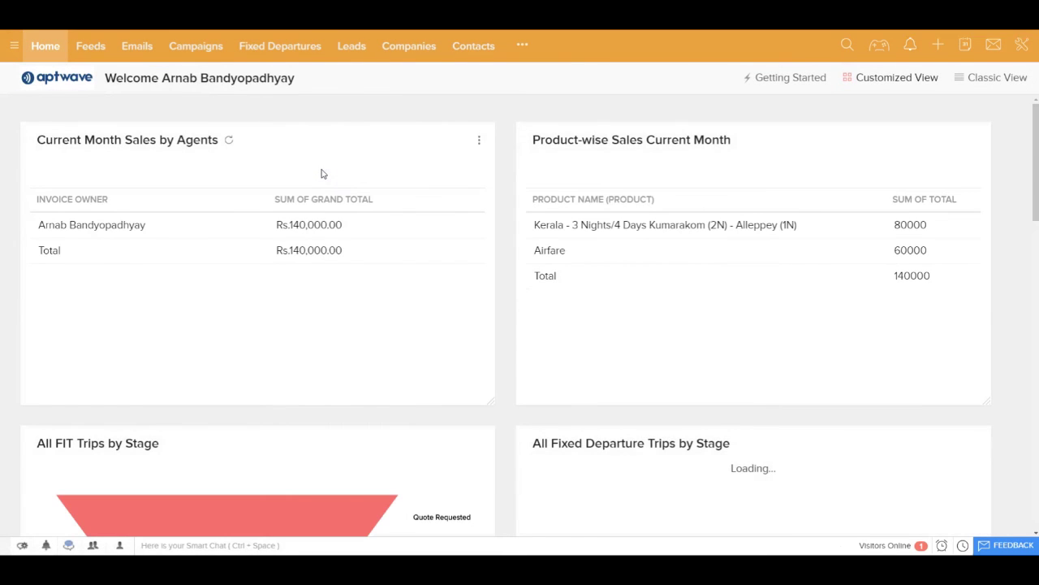